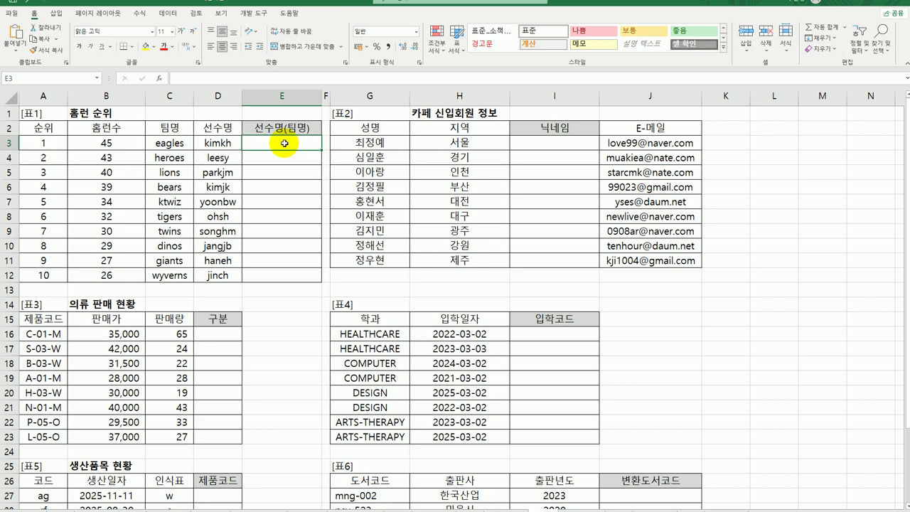
Enter the formula =PROPER(D3) in cell E3 to capitalize the first letter of the player name
text(=)
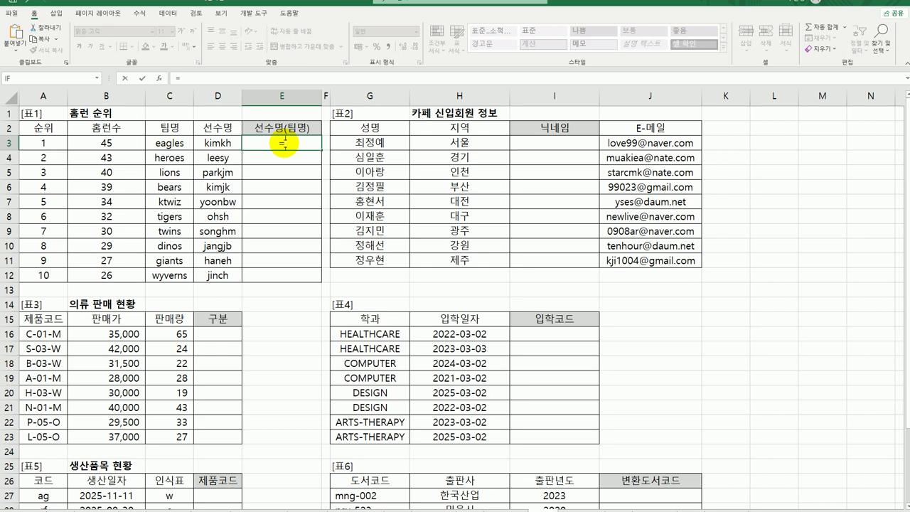
text(p)
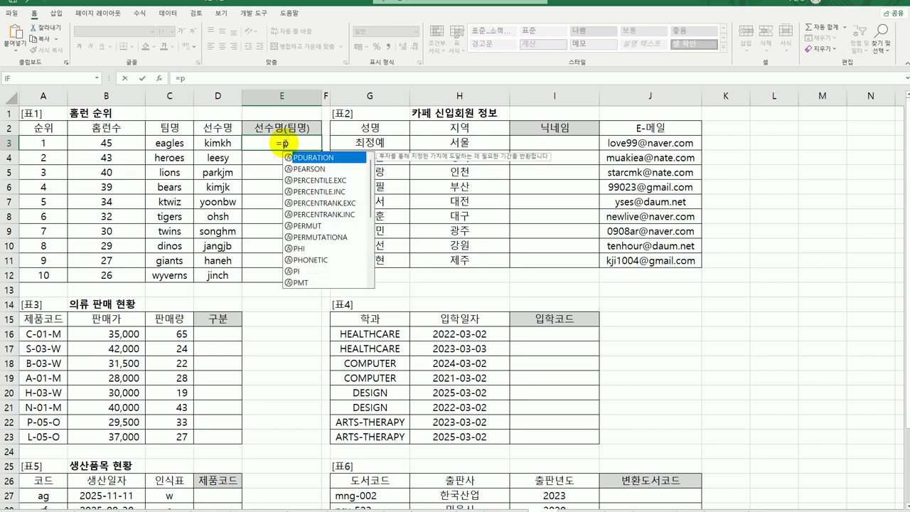
text(ro)
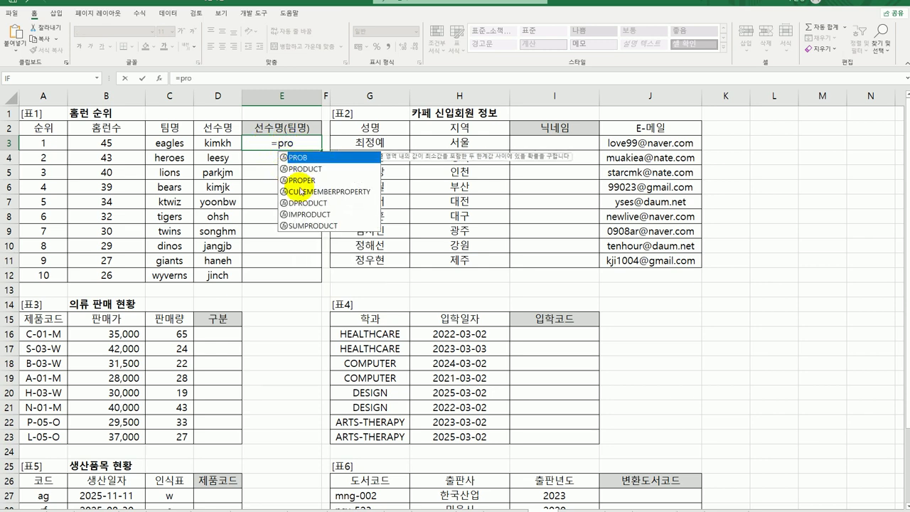
double_click(302, 180)
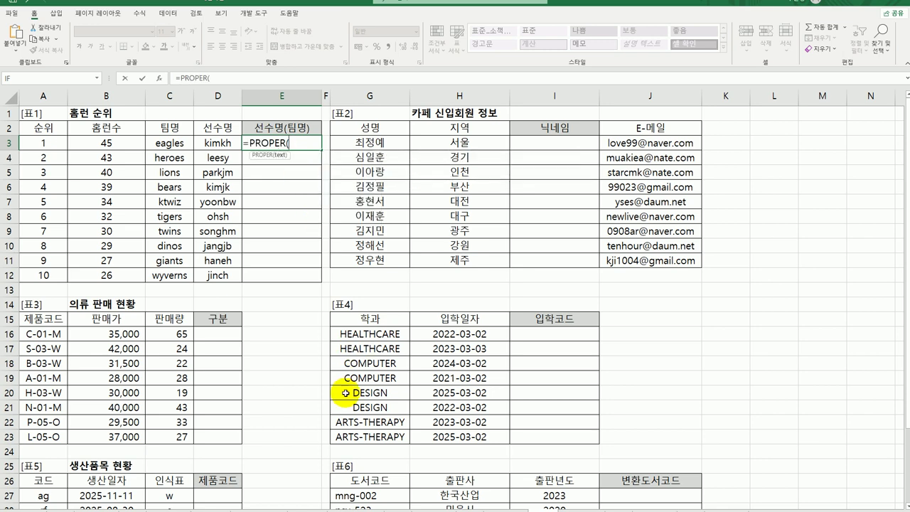
click(222, 144)
key(Return)
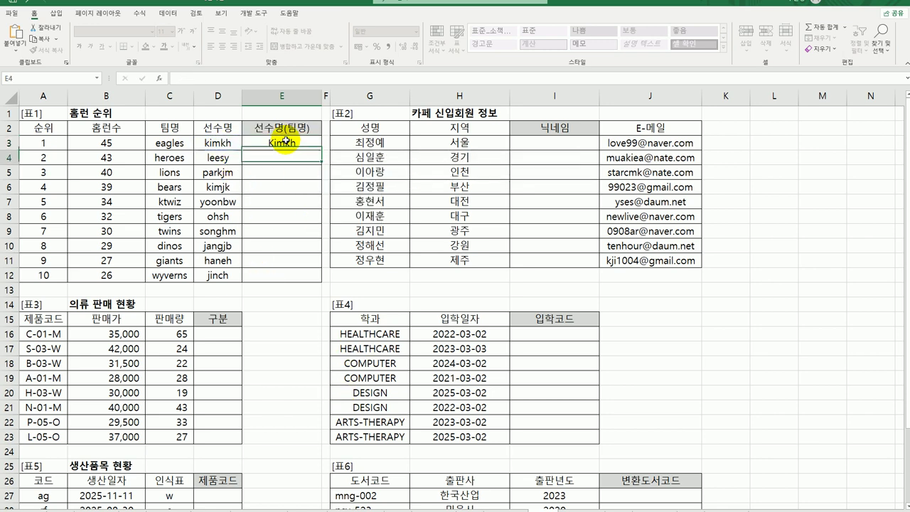
Extend the formula in E3 with &"("&UPPER(C3) to append an opening parenthesis and the uppercase team name
click(293, 143)
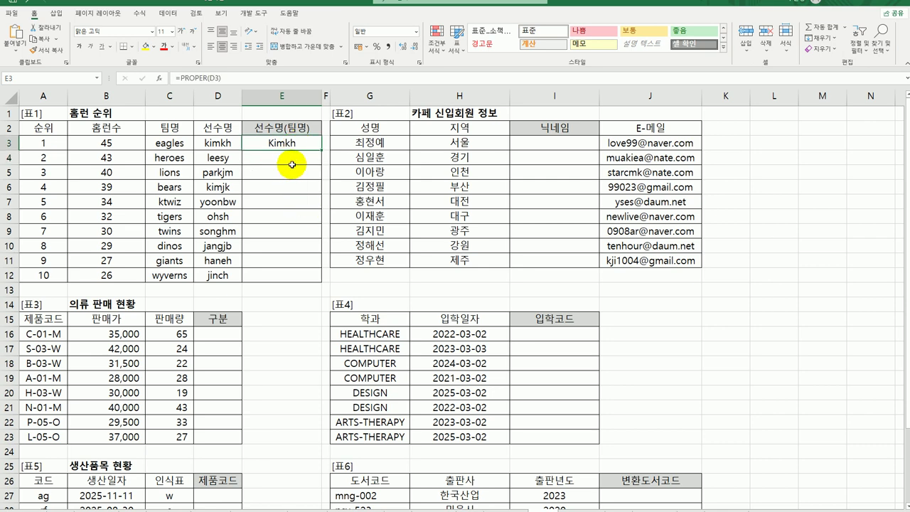
double_click(293, 142)
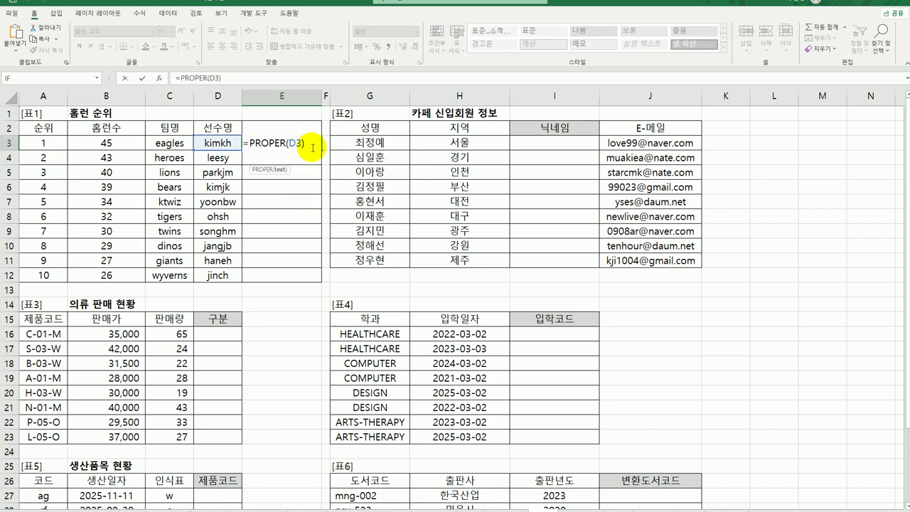
text(&)
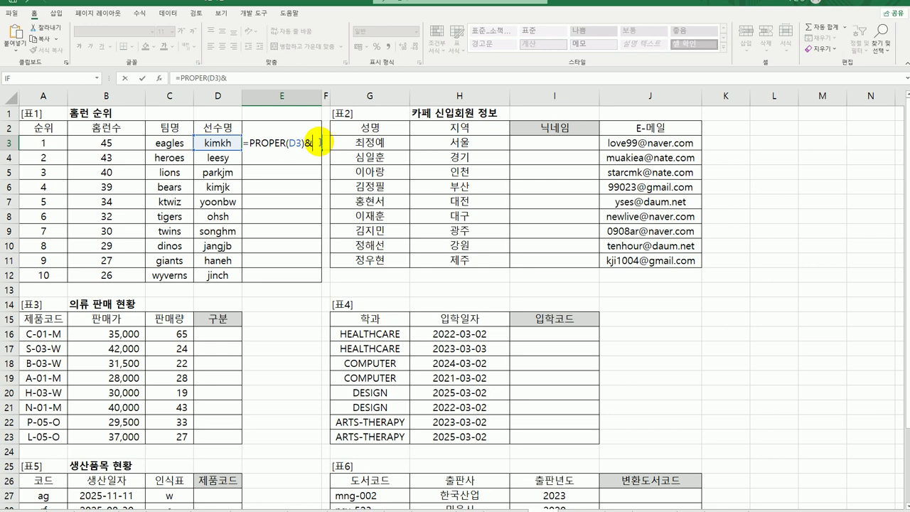
text("(")
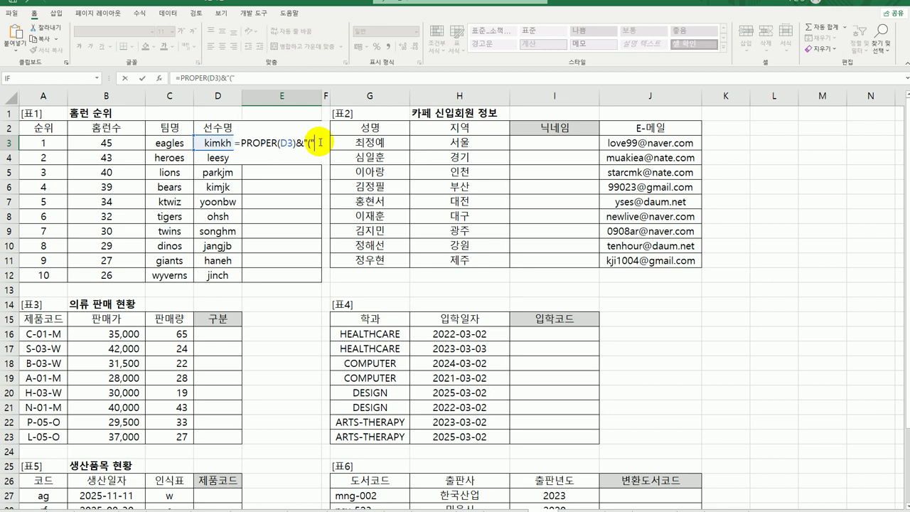
text(&upp)
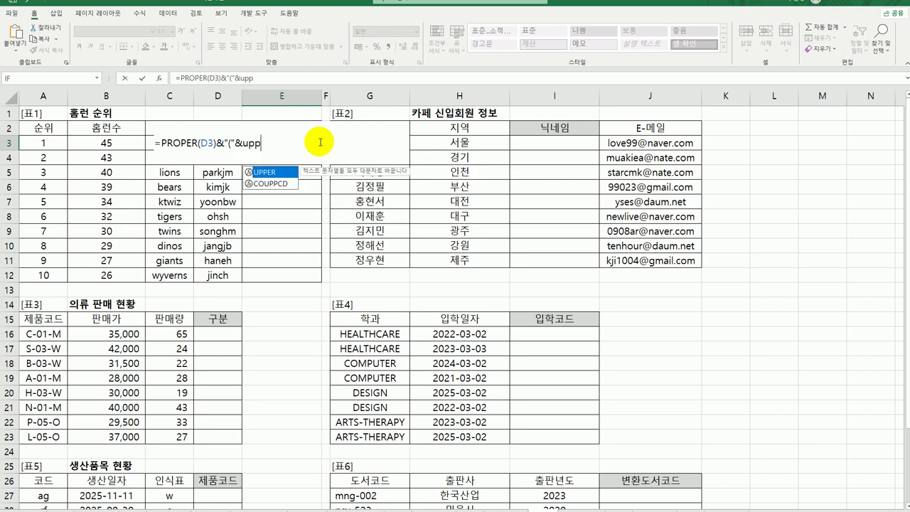
key(Tab)
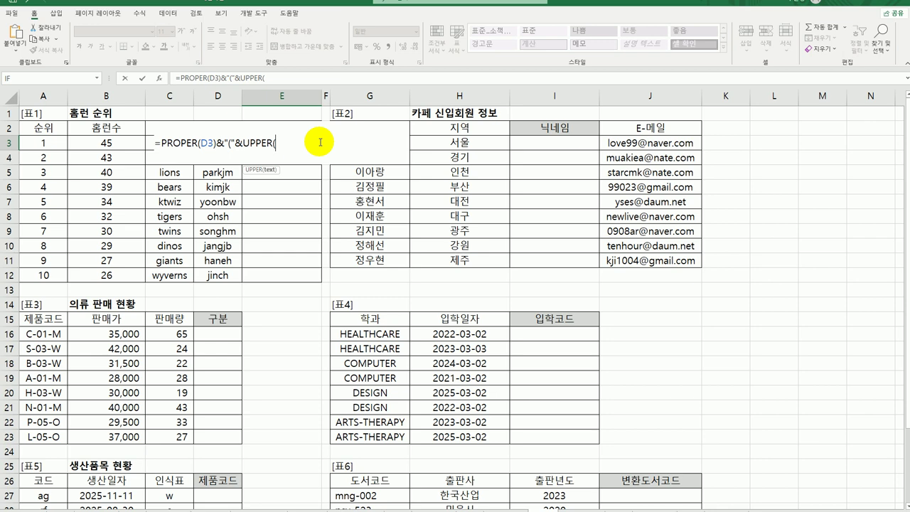
click(148, 142)
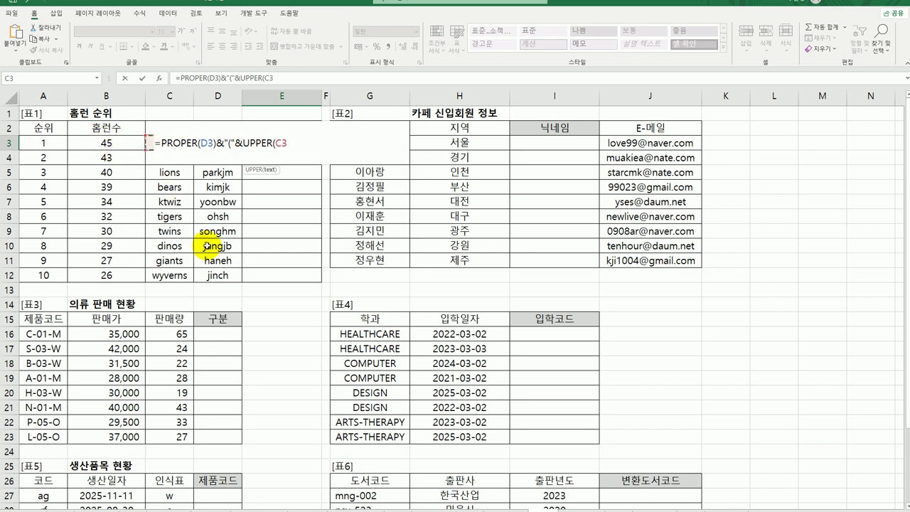
text())
key(Return)
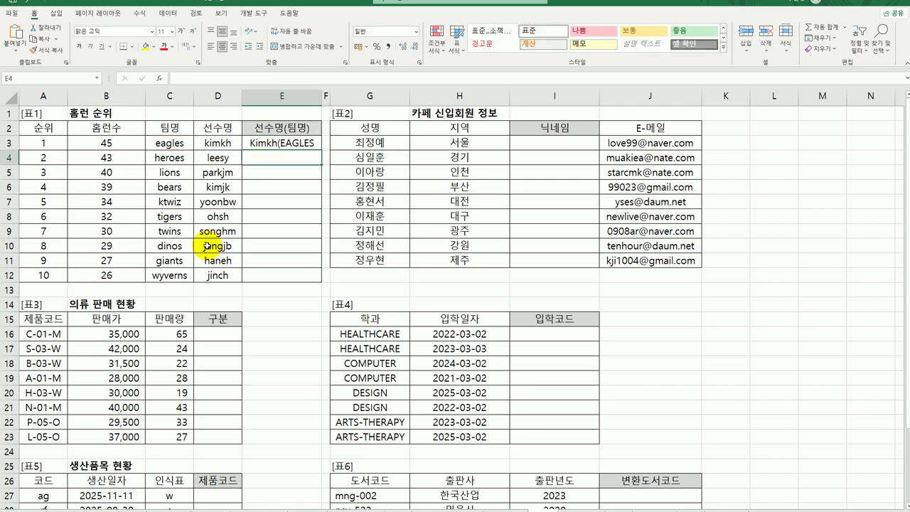
Append &")" to the formula in E3 and fill it down through E12
double_click(311, 141)
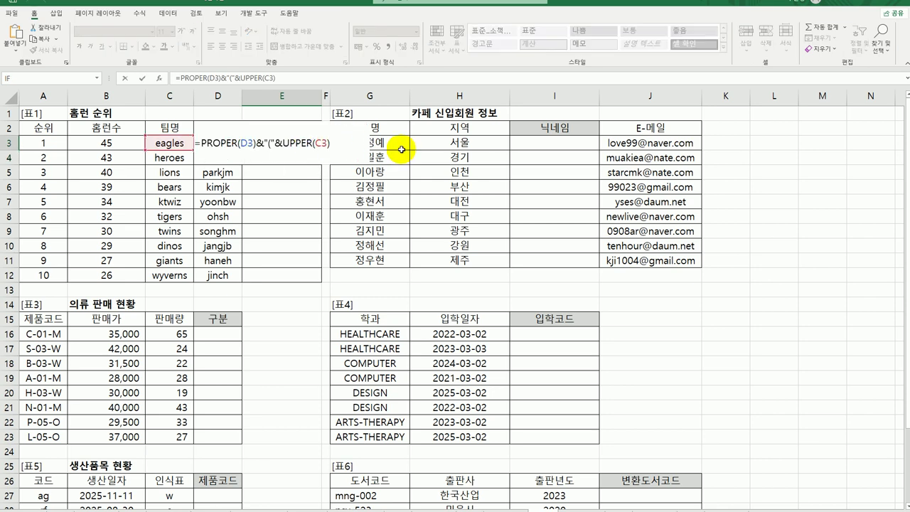
text(&"))
key(Return)
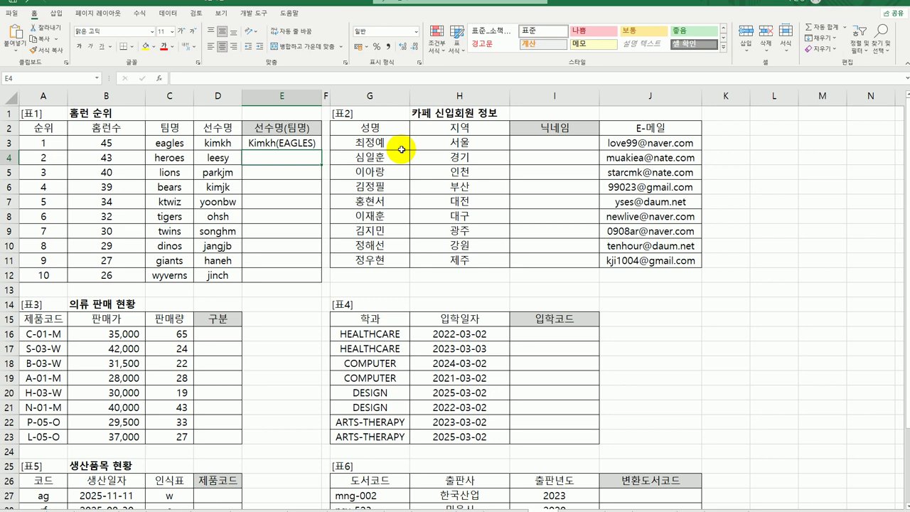
click(313, 145)
drag(321, 151, 309, 275)
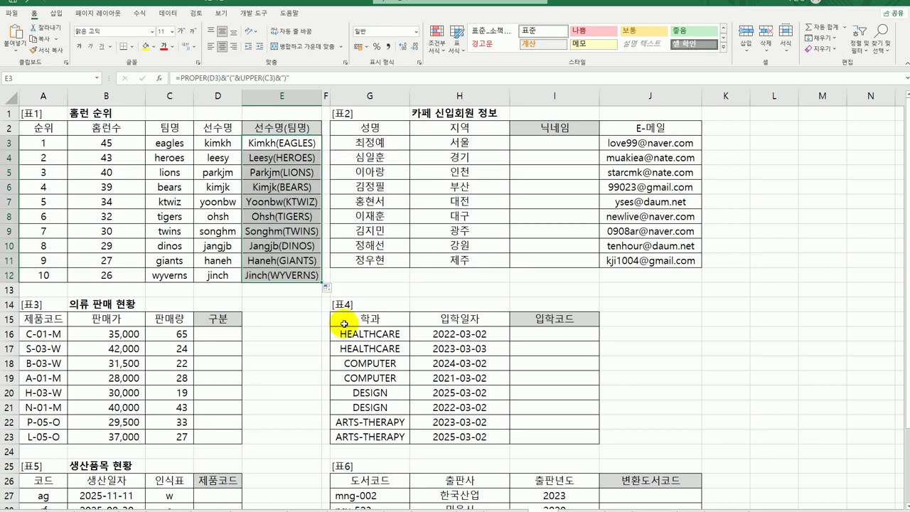
Enter a SEARCH function in the first 닉네임 cell, I3, with Find_text "@", Within_text J3 and Start_num 1
click(580, 142)
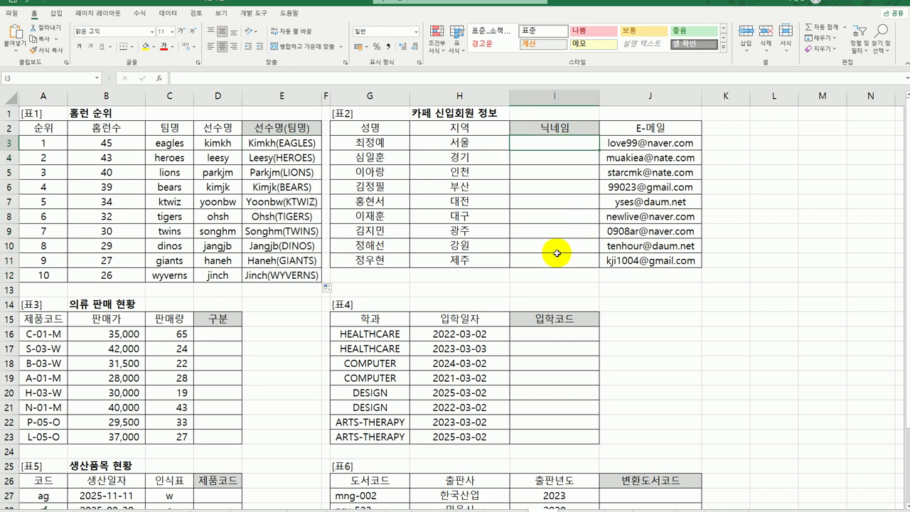
click(670, 145)
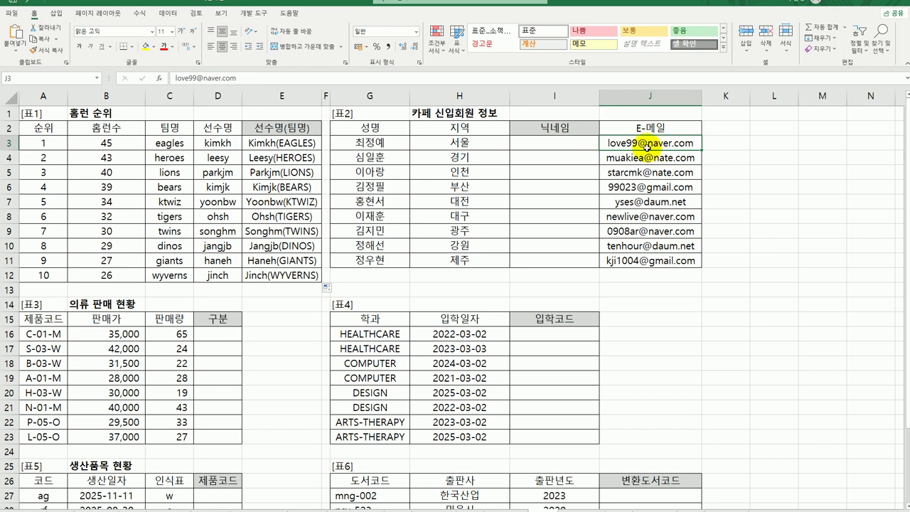
click(579, 141)
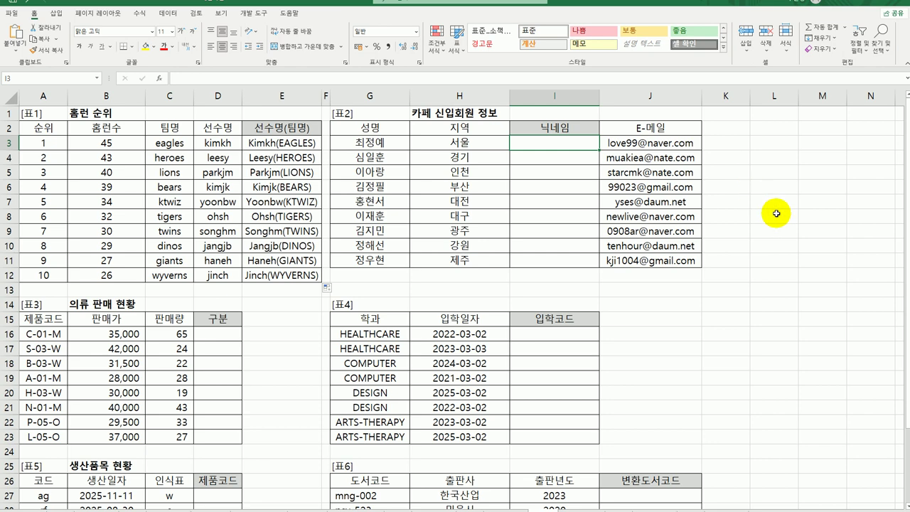
text(=)
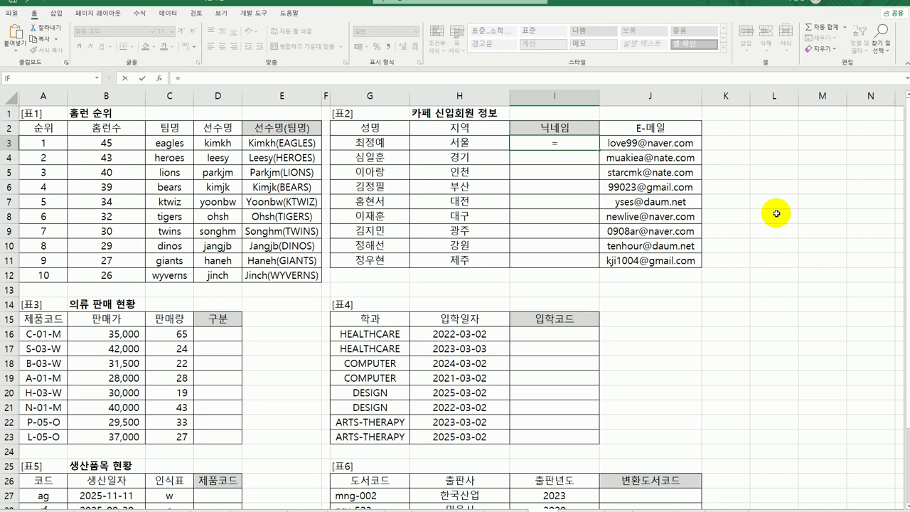
text(s)
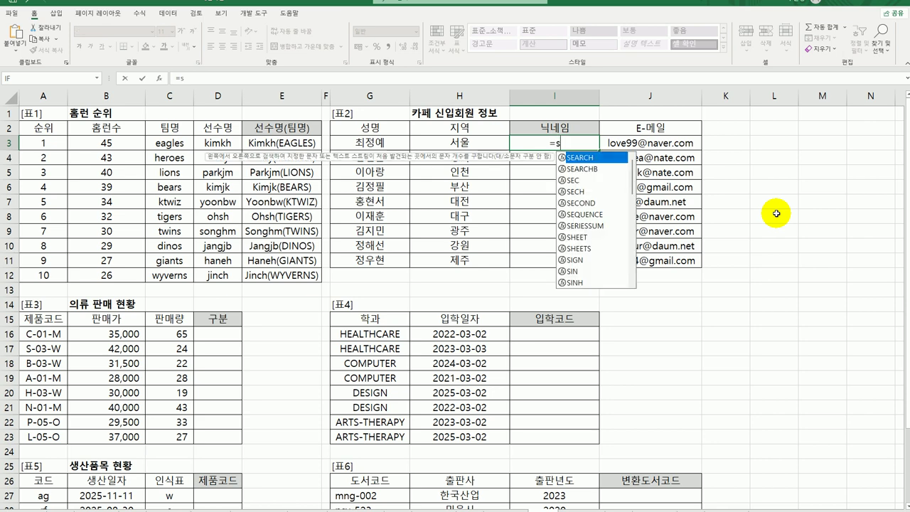
text(e)
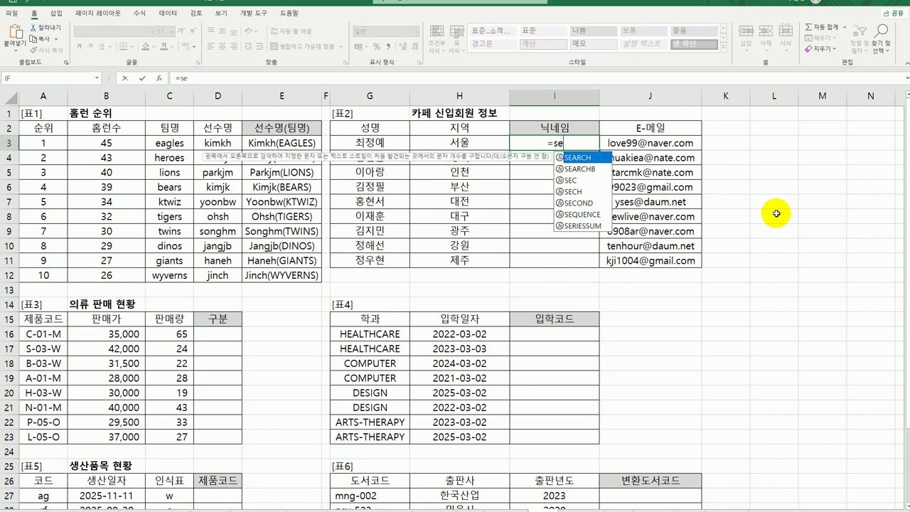
key(Tab)
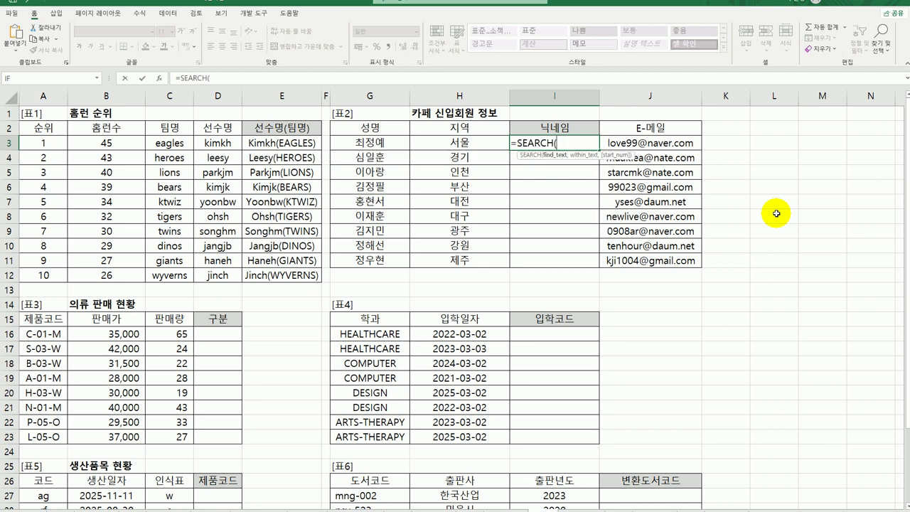
click(159, 78)
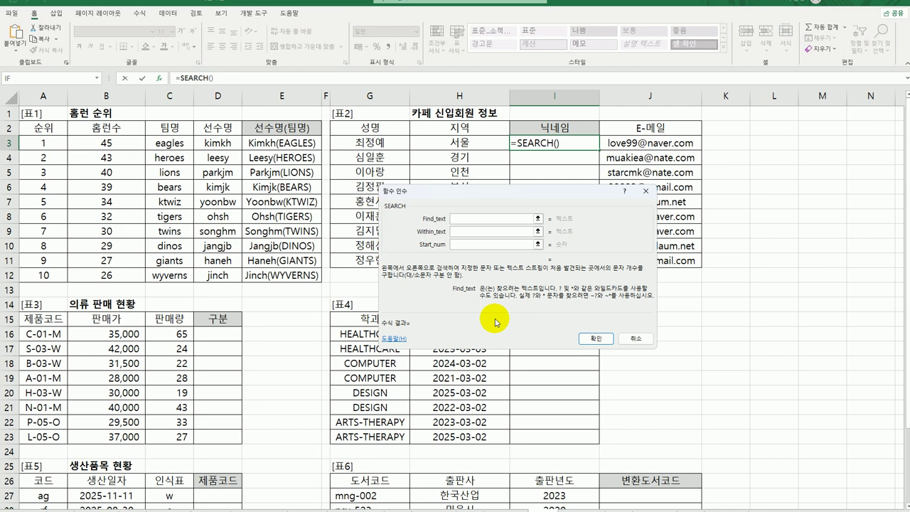
text(@)
key(Tab)
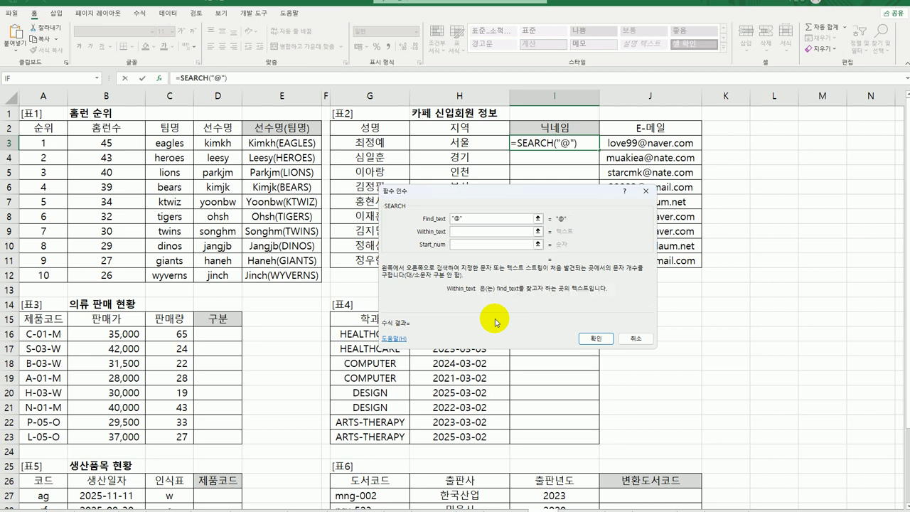
click(625, 143)
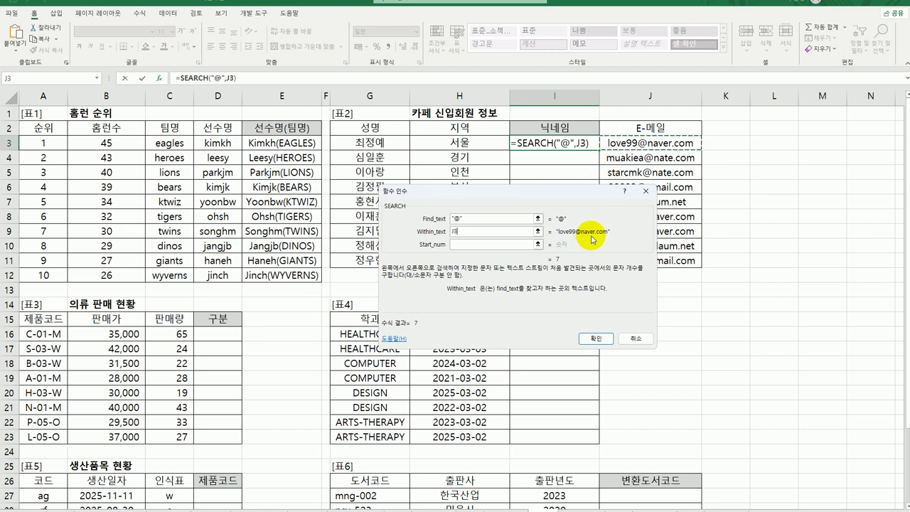
click(500, 246)
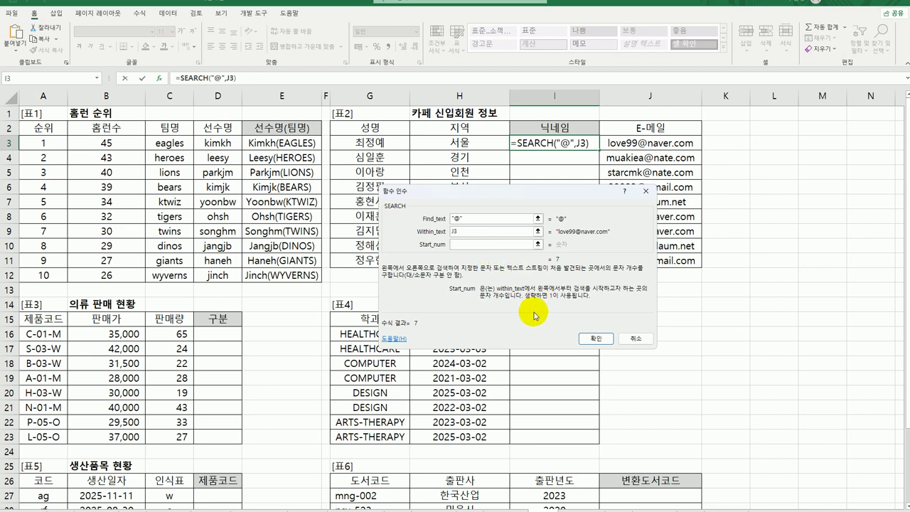
text(1)
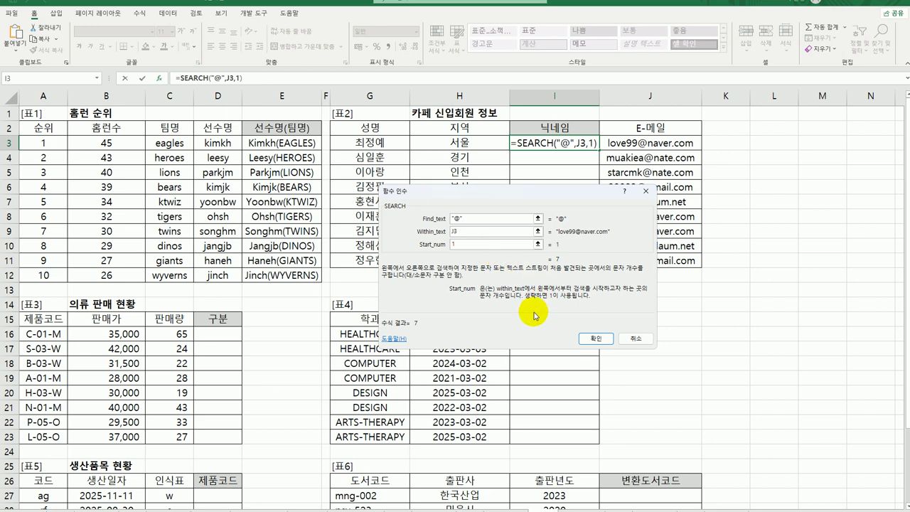
click(597, 339)
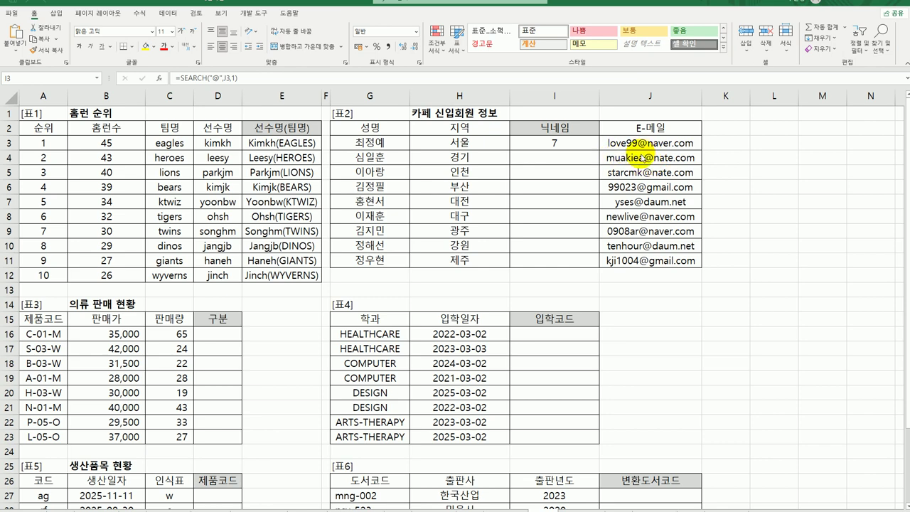
Fill the SEARCH formula from I3 down through I11, and append -1 to the formula in I3
click(570, 146)
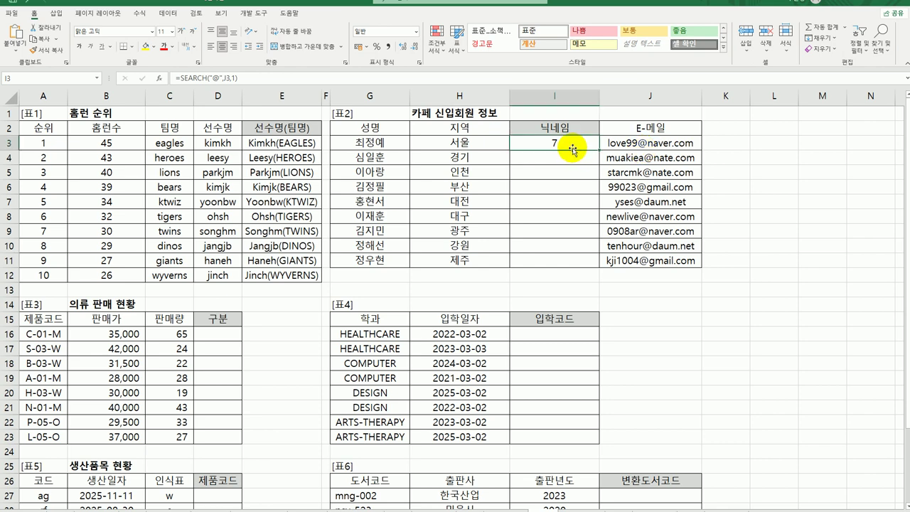
drag(599, 150, 588, 268)
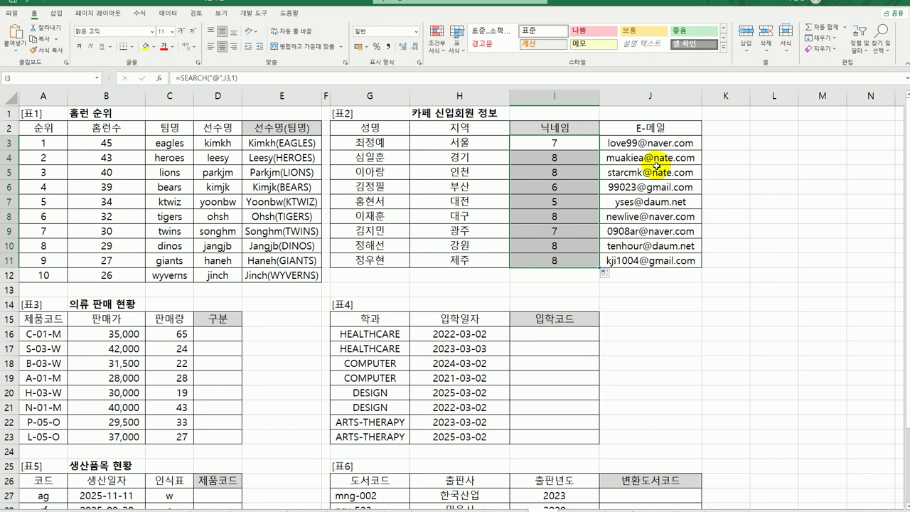
double_click(568, 145)
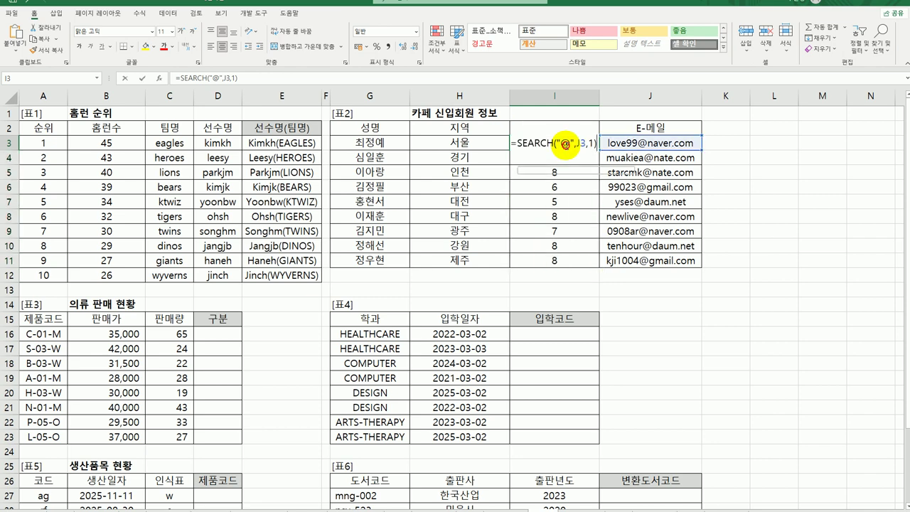
key(End)
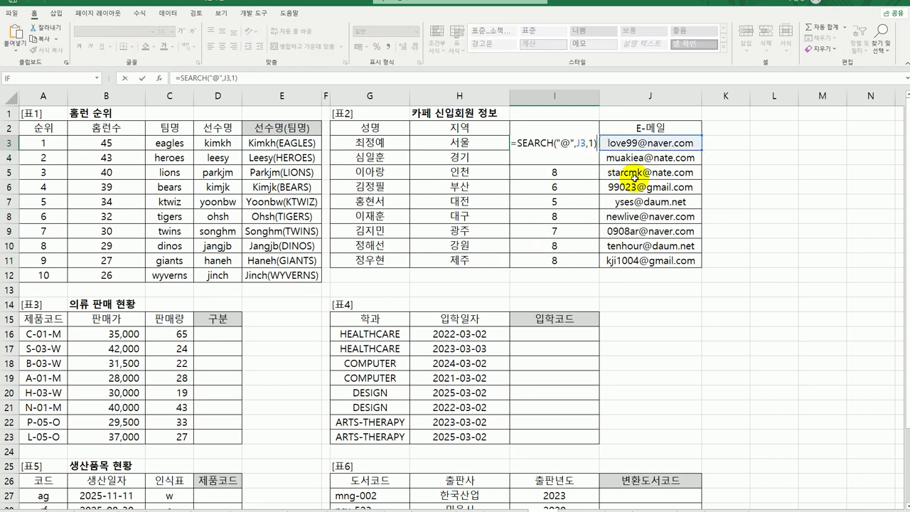
text(-1)
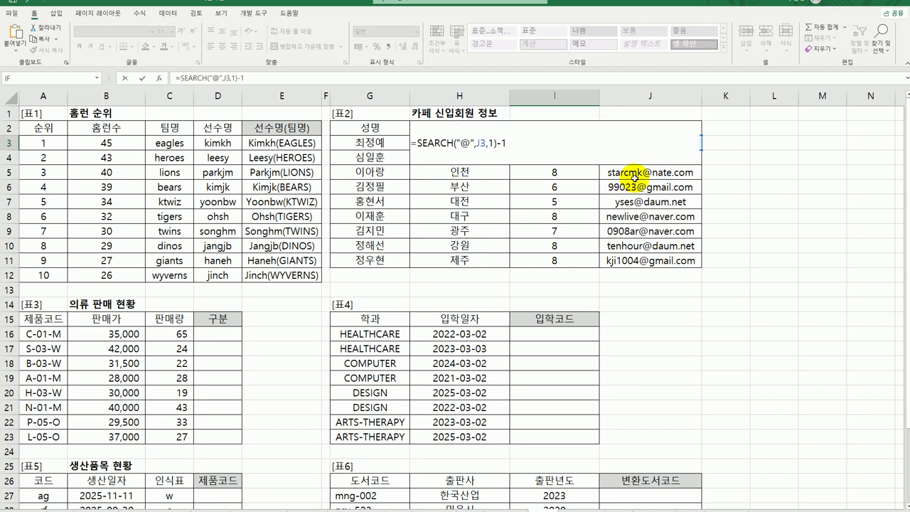
key(Return)
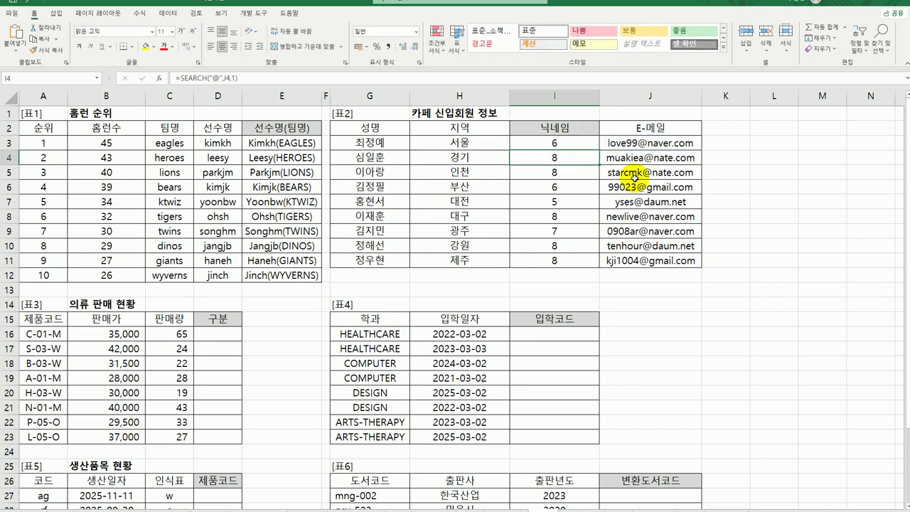
Fill the SEARCH-minus-1 formula from I3 down through I11
click(567, 147)
drag(598, 151, 578, 269)
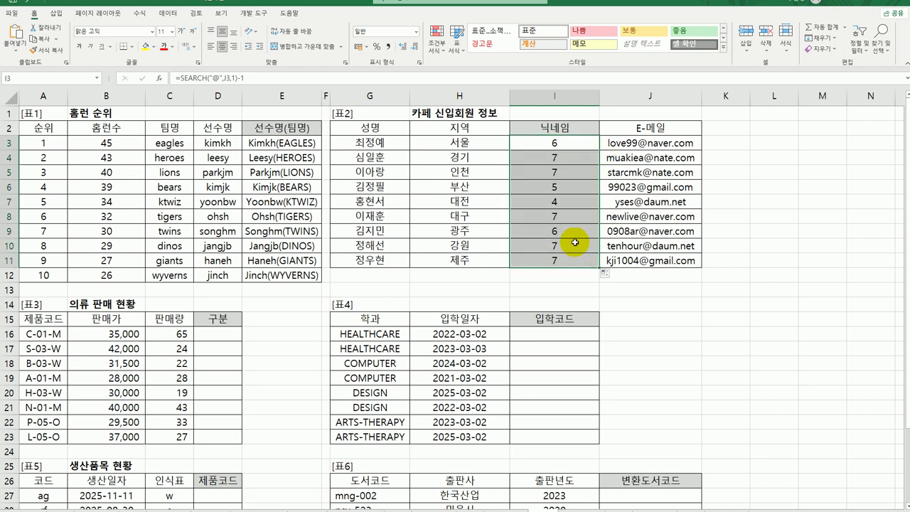
Wrap the formula in I3 in a MID function, moving SEARCH("@",J3,1)-1 from the Text argument to Num_chars
click(556, 145)
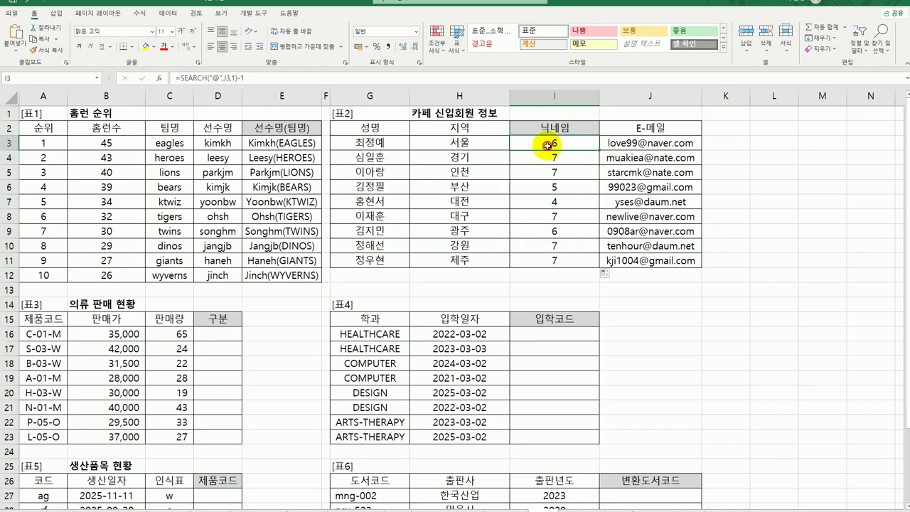
double_click(556, 144)
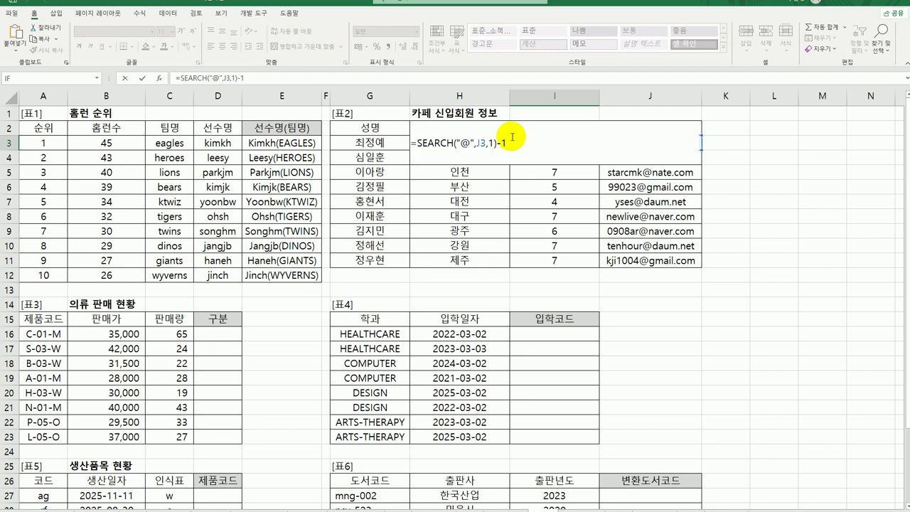
text(MID()
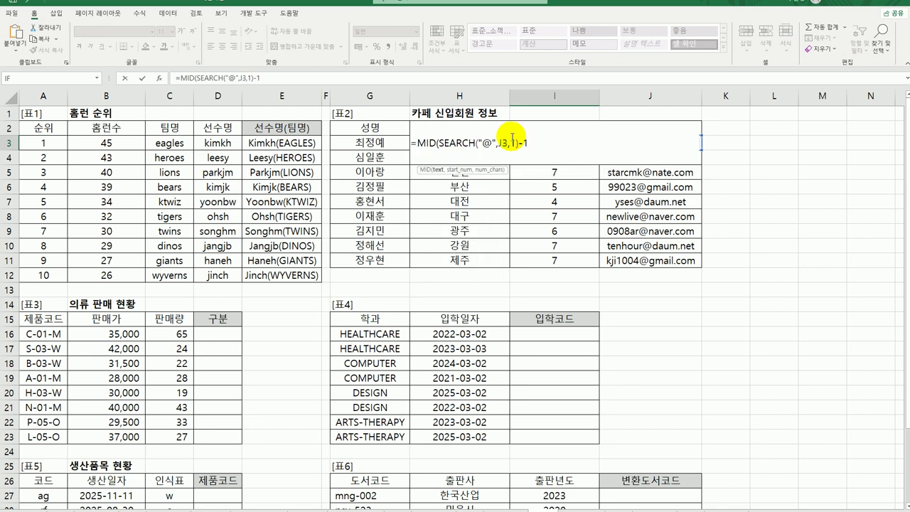
click(426, 143)
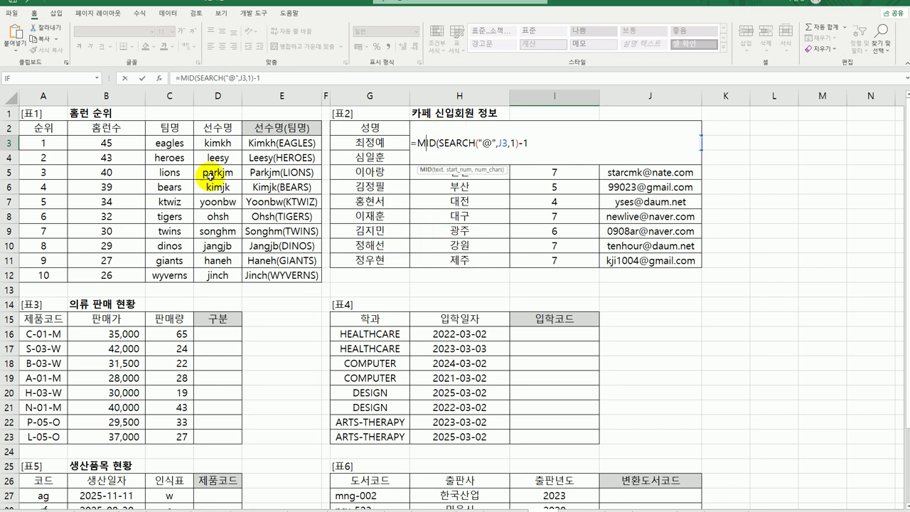
click(160, 78)
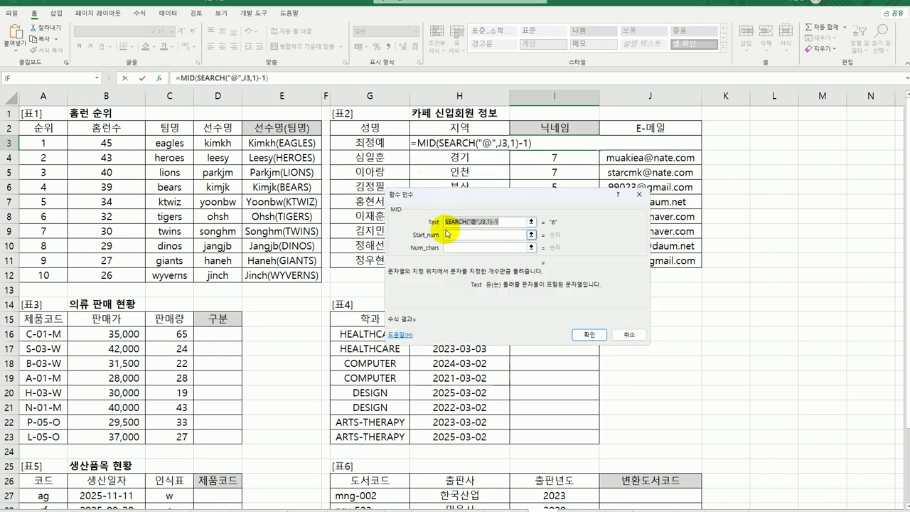
drag(492, 202, 475, 285)
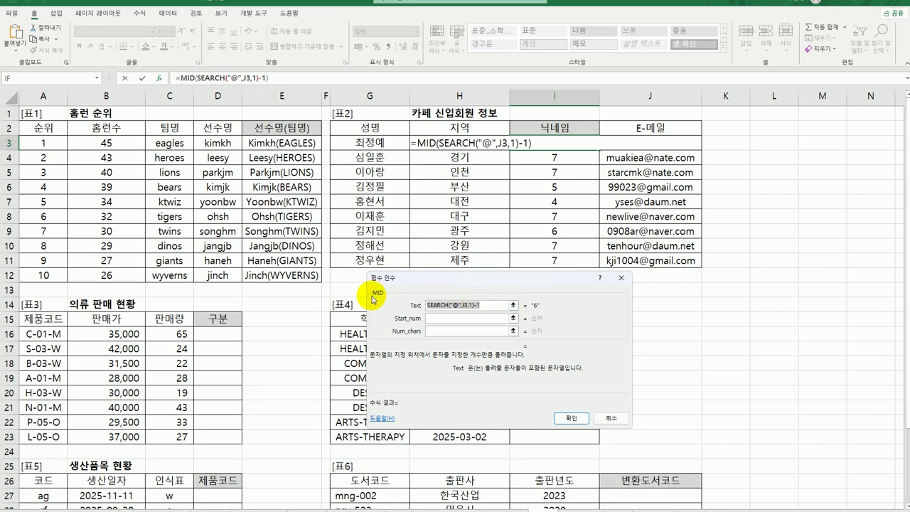
key(Delete)
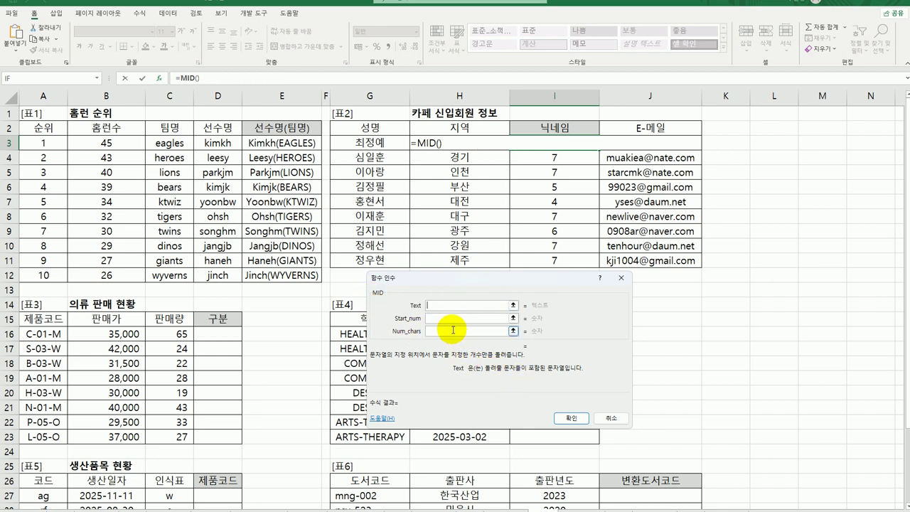
click(452, 330)
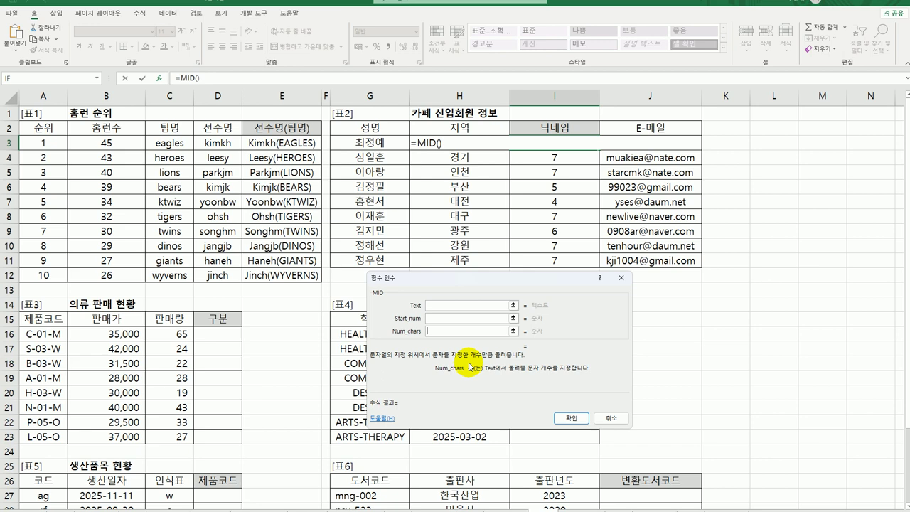
text(SEARCH("@",J3,1)-1)
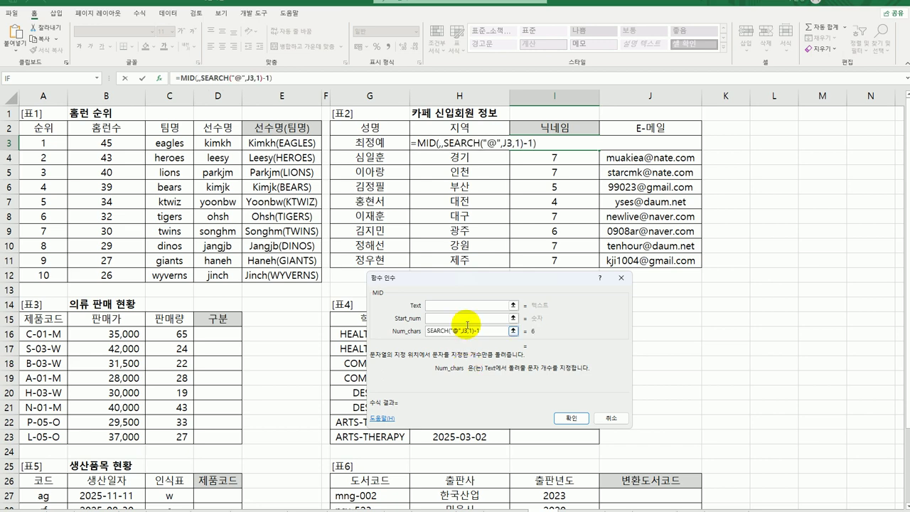
Set MID's Text to J3 and Start_num to 1, and fill the formula from I3 down through I11
click(461, 304)
click(648, 146)
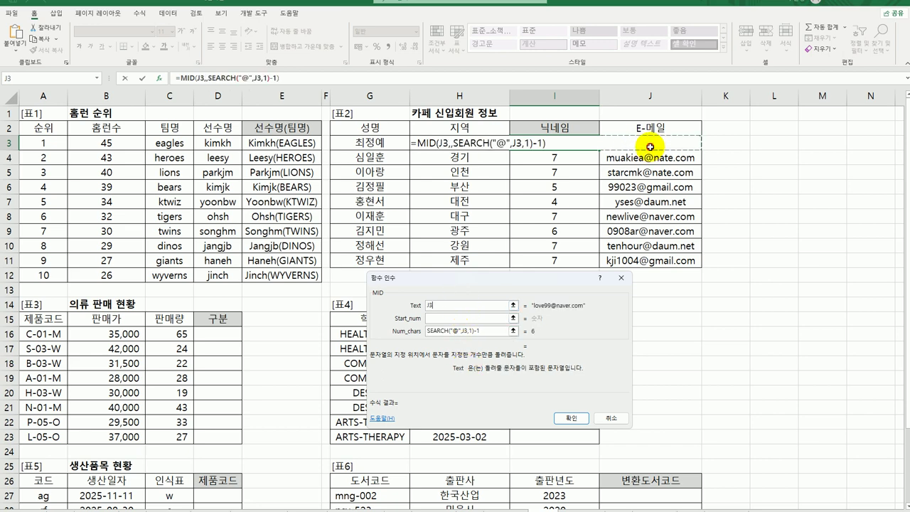
click(442, 320)
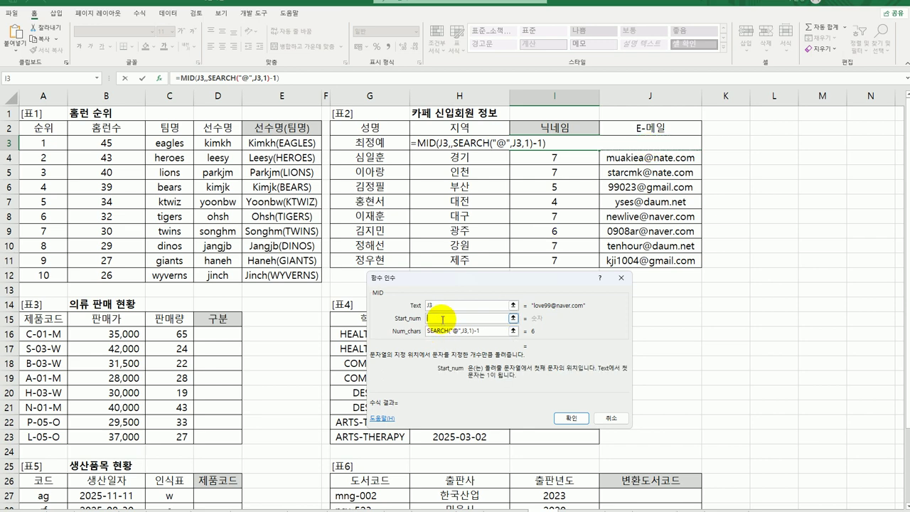
text(1)
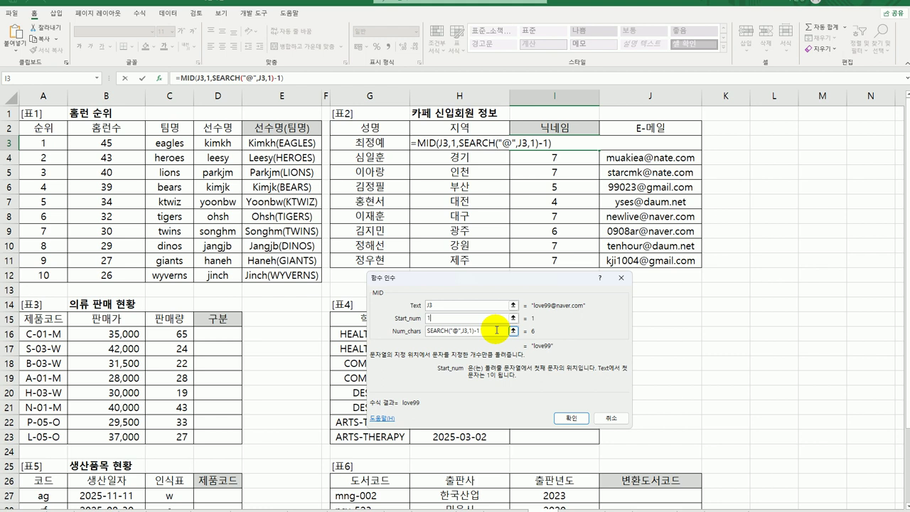
drag(496, 293, 443, 196)
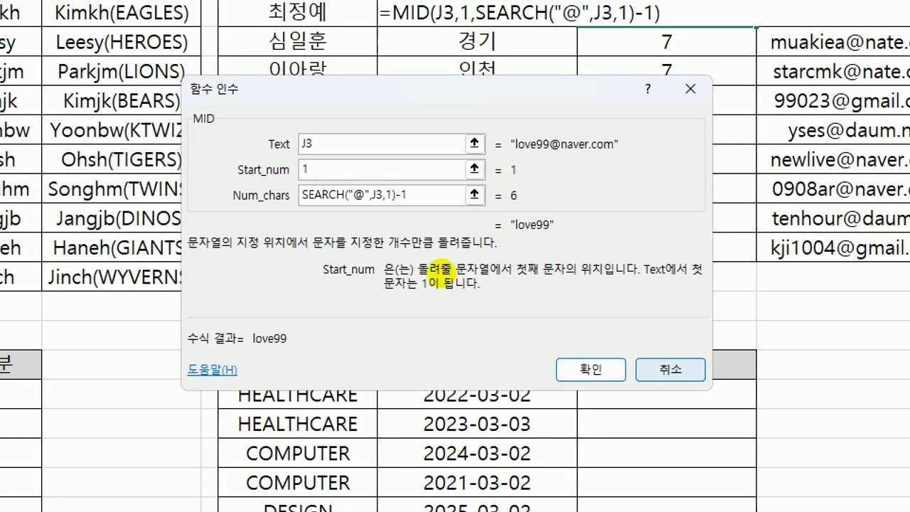
drag(302, 153, 321, 153)
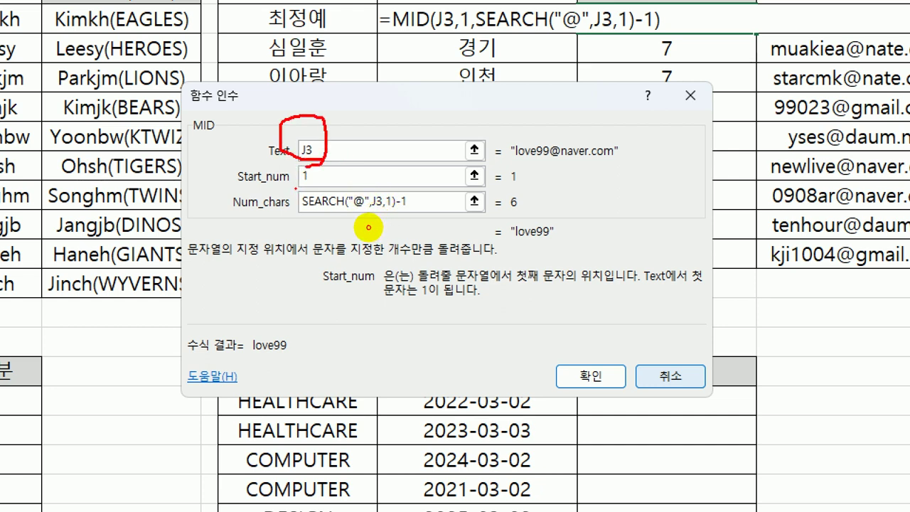
drag(297, 186, 309, 182)
mouse_move(305, 215)
mouse_down()
mouse_move(301, 228)
mouse_move(413, 226)
mouse_up()
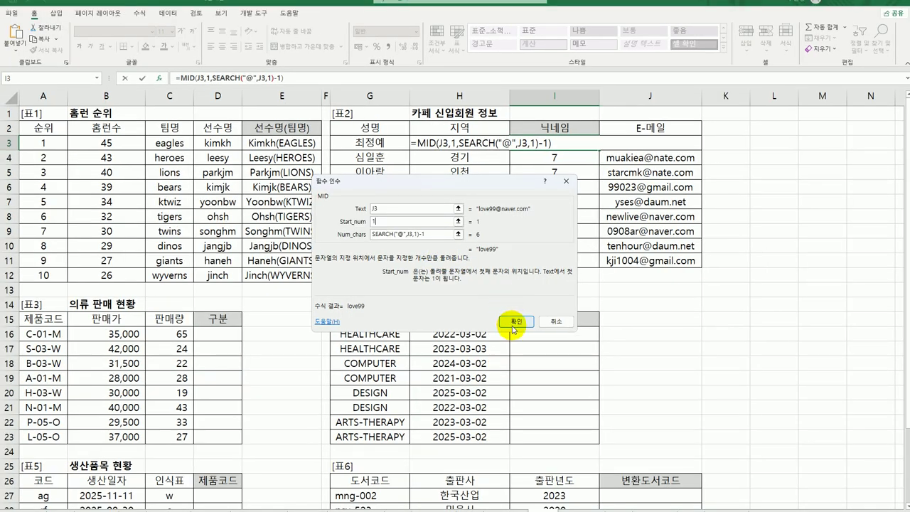
click(515, 321)
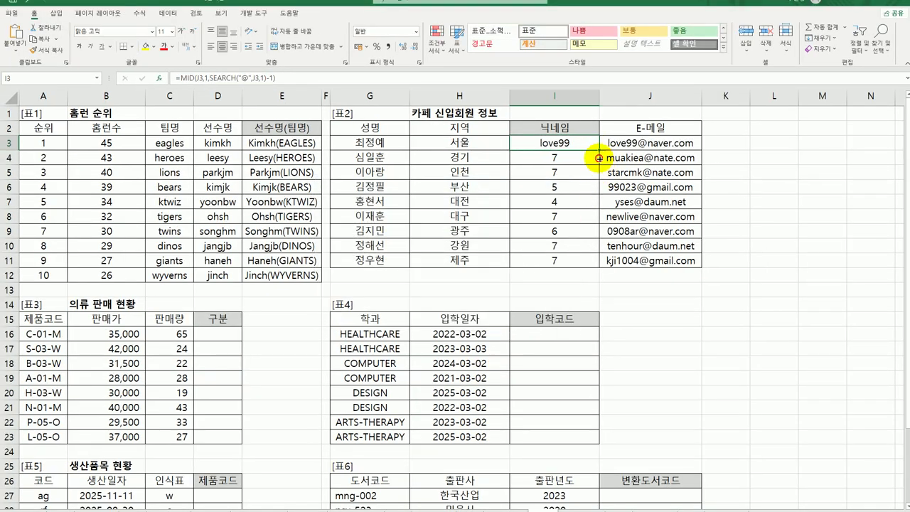
drag(600, 156, 537, 271)
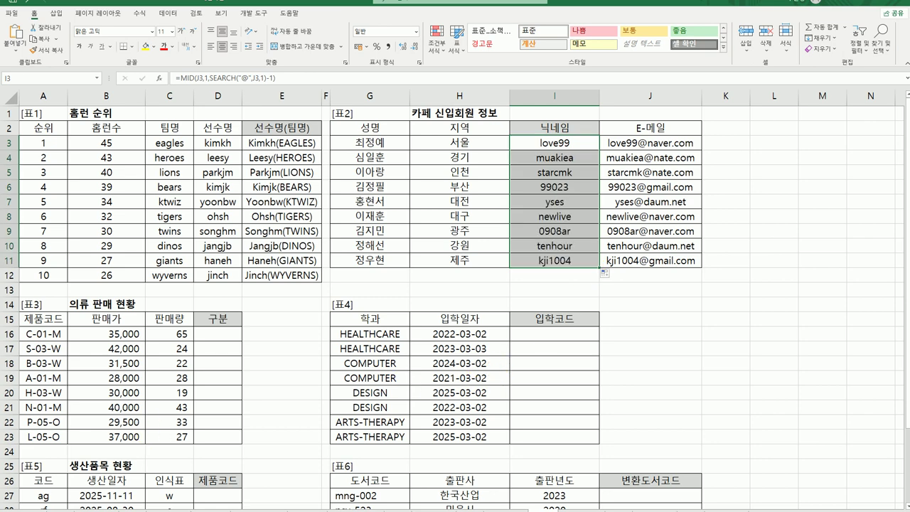
Enter =RIGHT(A16,1) in the first 구분 cell, D16, and fill it down through D23
click(222, 332)
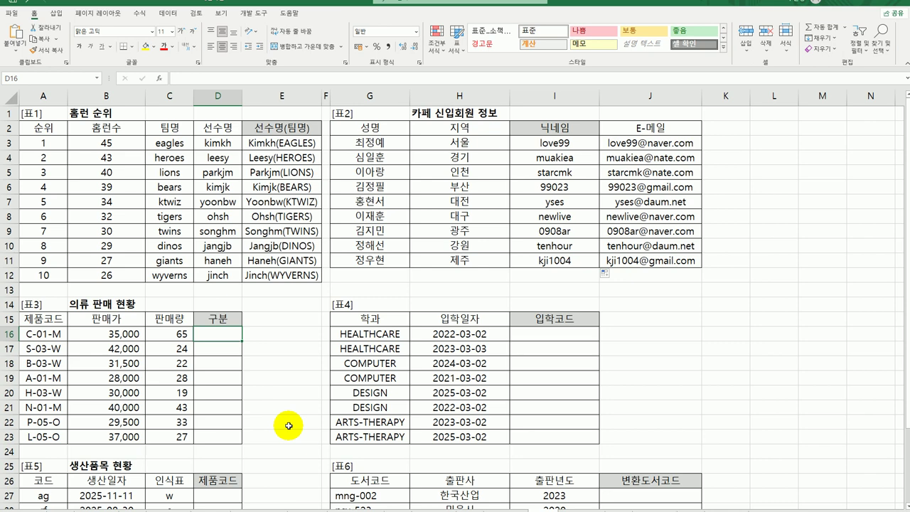
text(=rih)
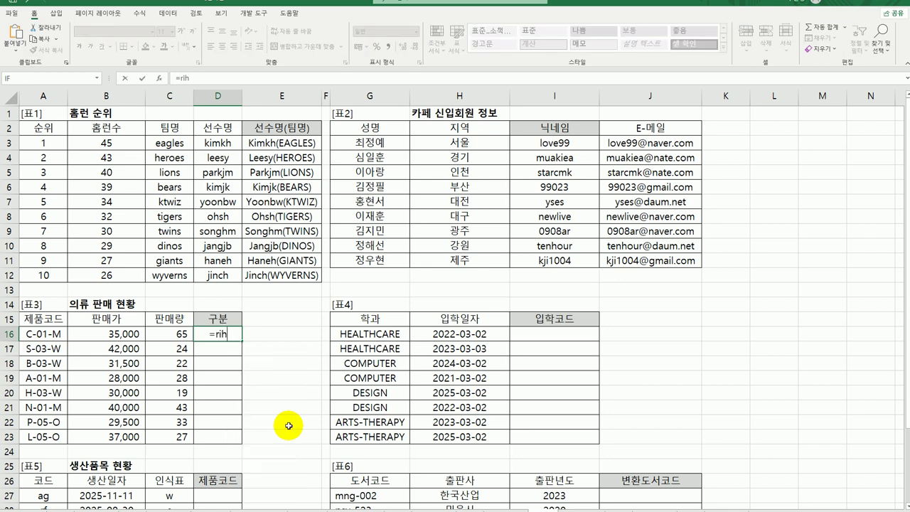
key(BackSpace)
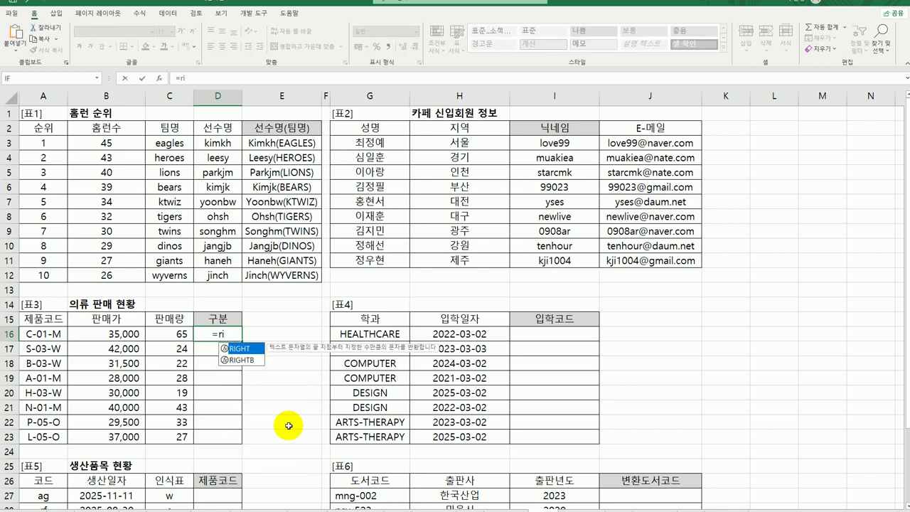
double_click(240, 348)
click(55, 334)
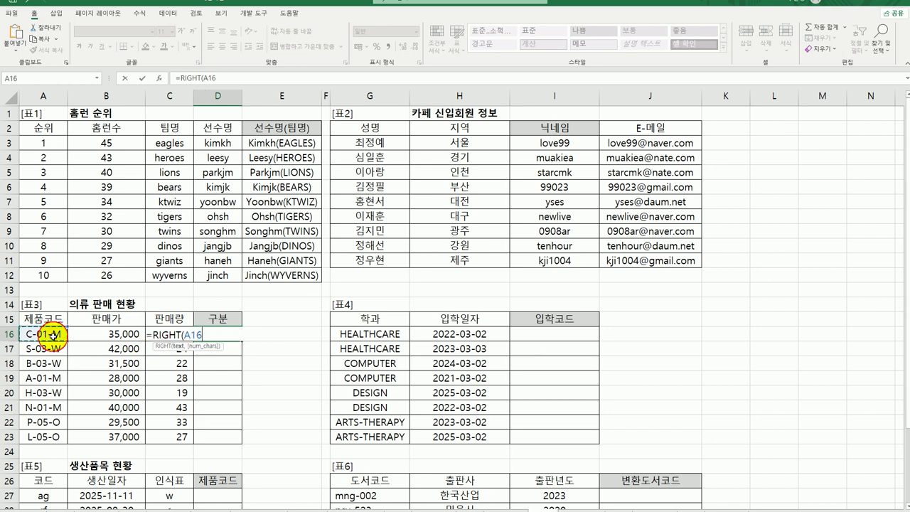
text(,)
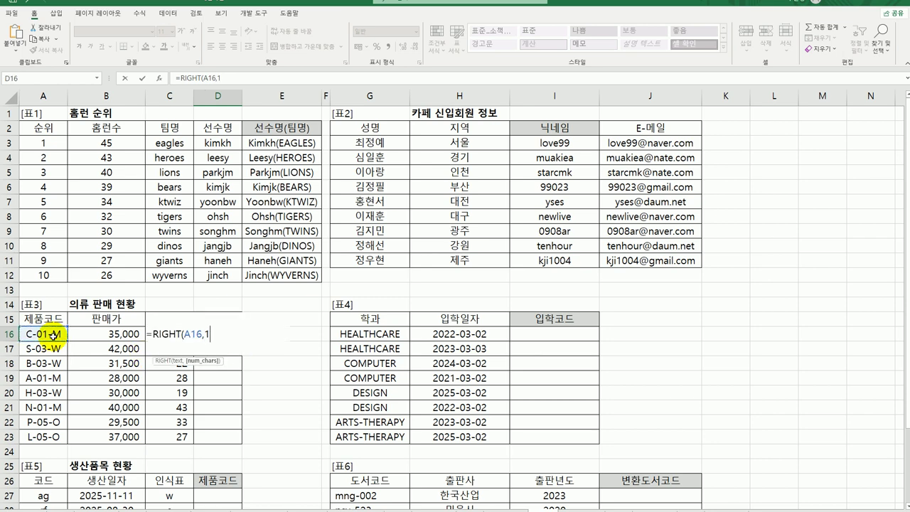
text(1))
key(Return)
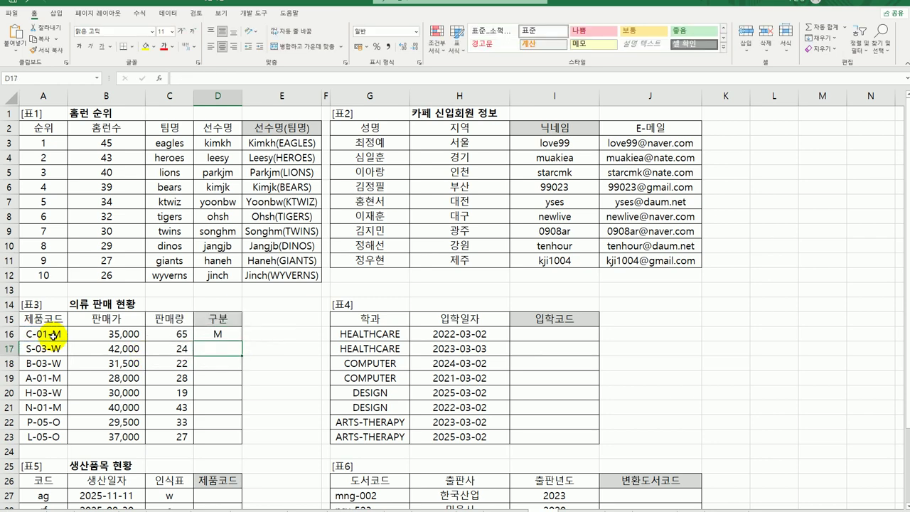
click(227, 330)
drag(241, 341, 227, 438)
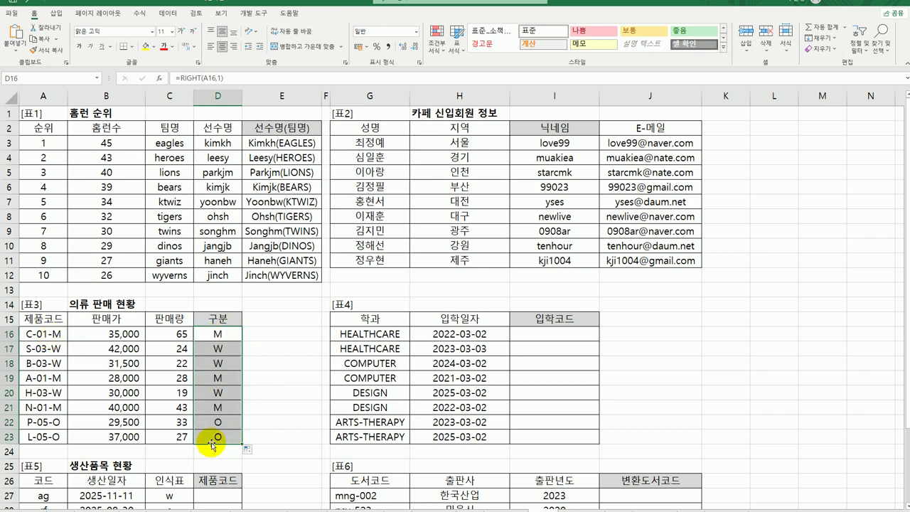
Wrap the RIGHT formula in D16 in an IF function and open the function's arguments
click(223, 336)
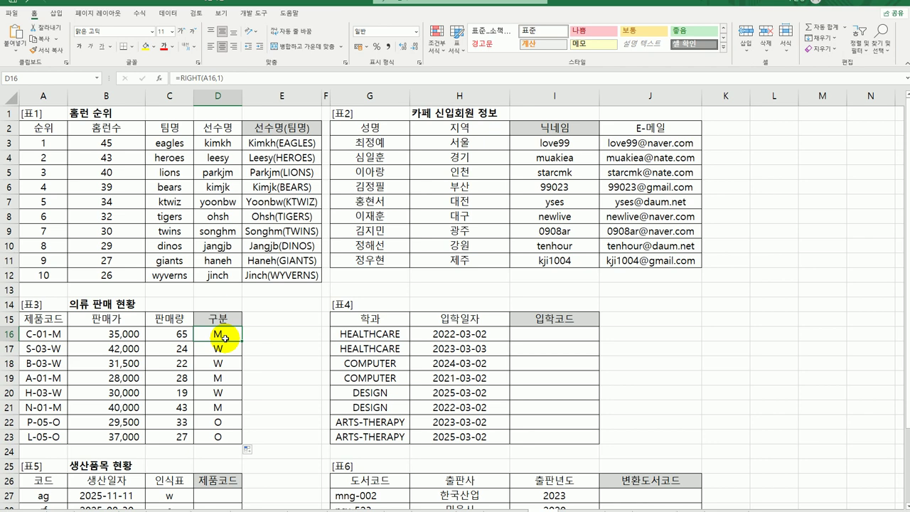
double_click(224, 335)
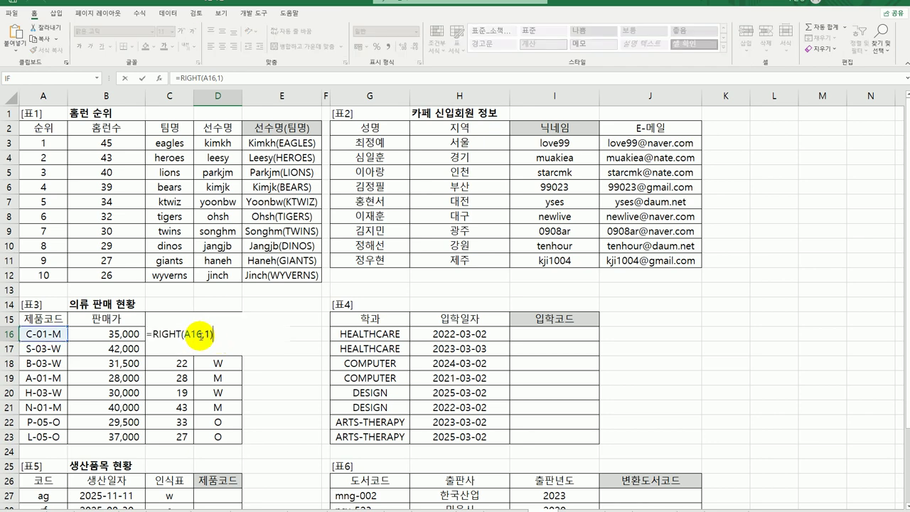
click(154, 334)
text(if)
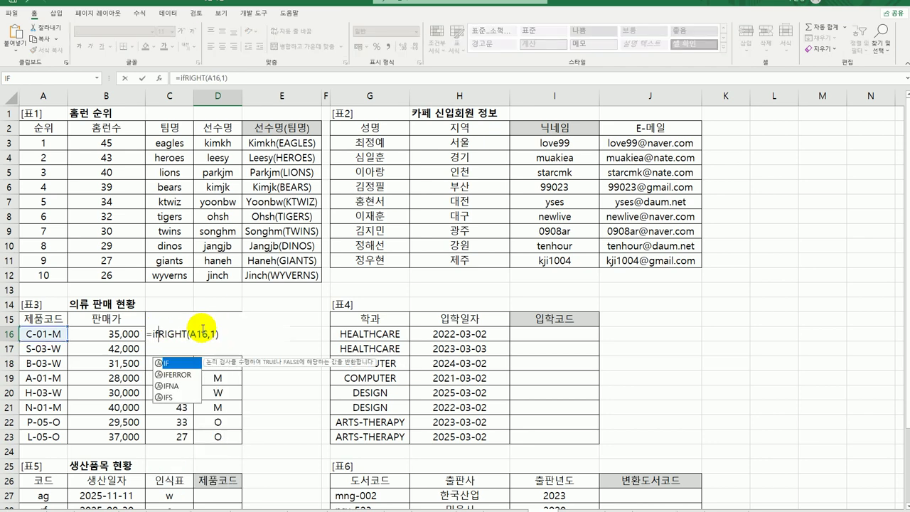
key(Tab)
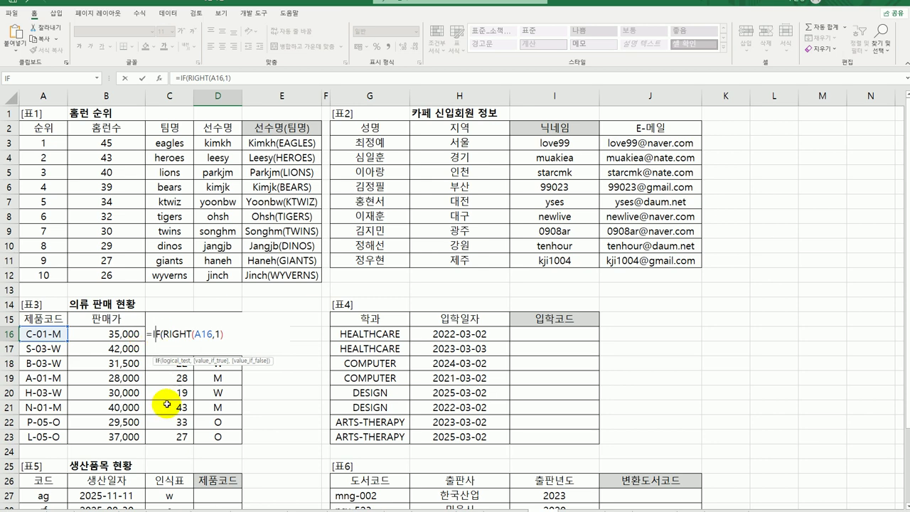
click(159, 78)
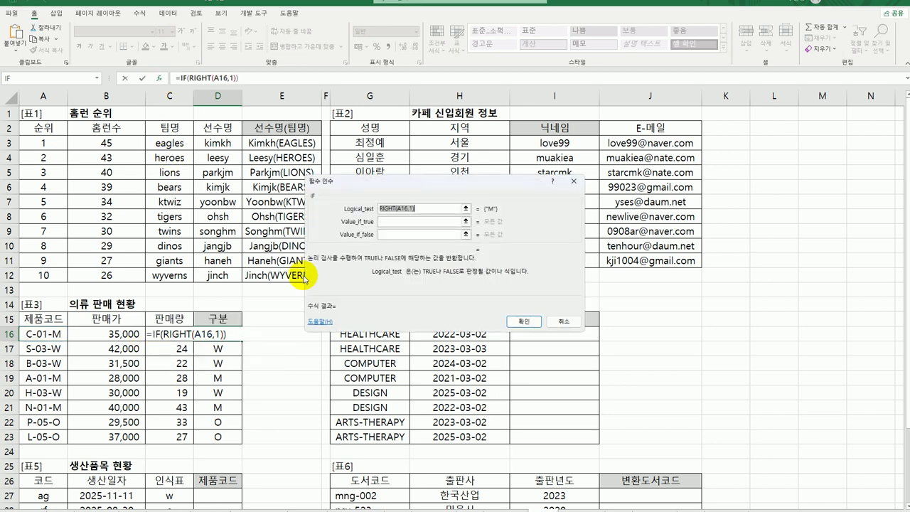
Set the IF function's Logical_test to RIGHT(A16,1)="M" and Value_if_true to "남성용"
click(431, 208)
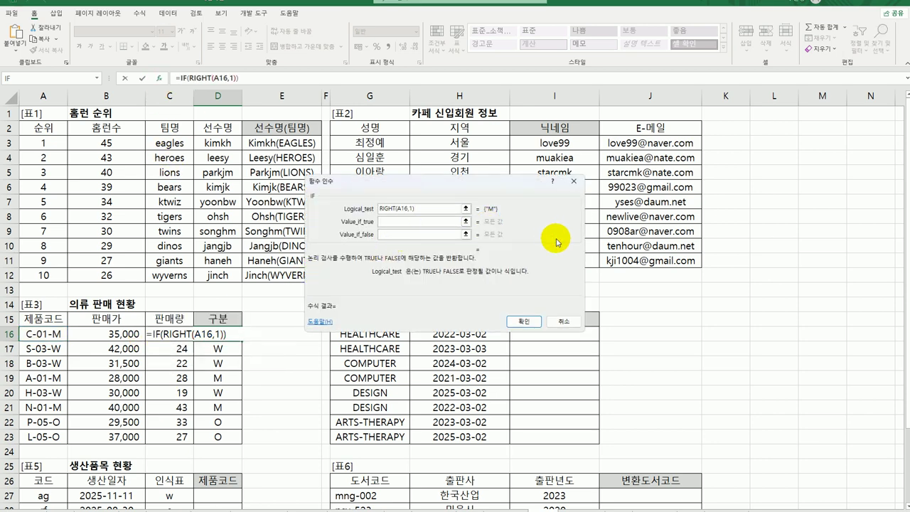
text(="M"ㅡ"M")
key(Tab)
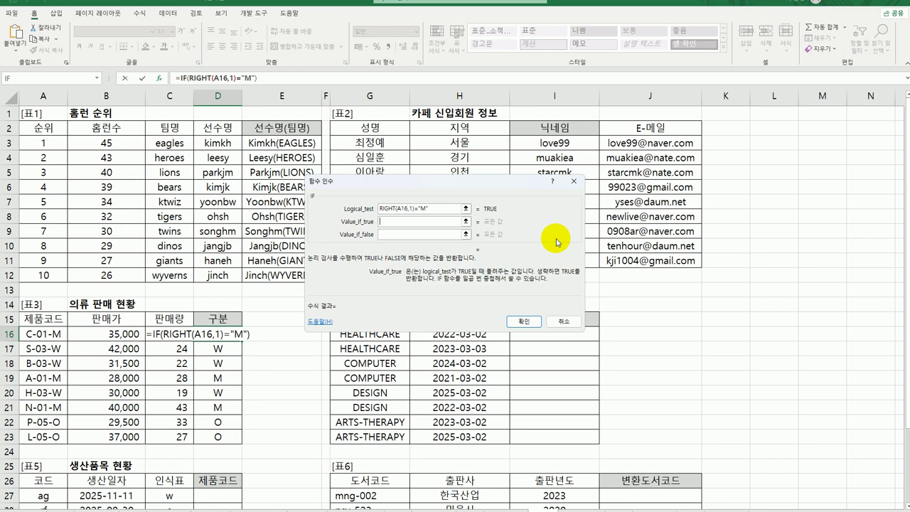
text(남성ㅇ)
click(435, 235)
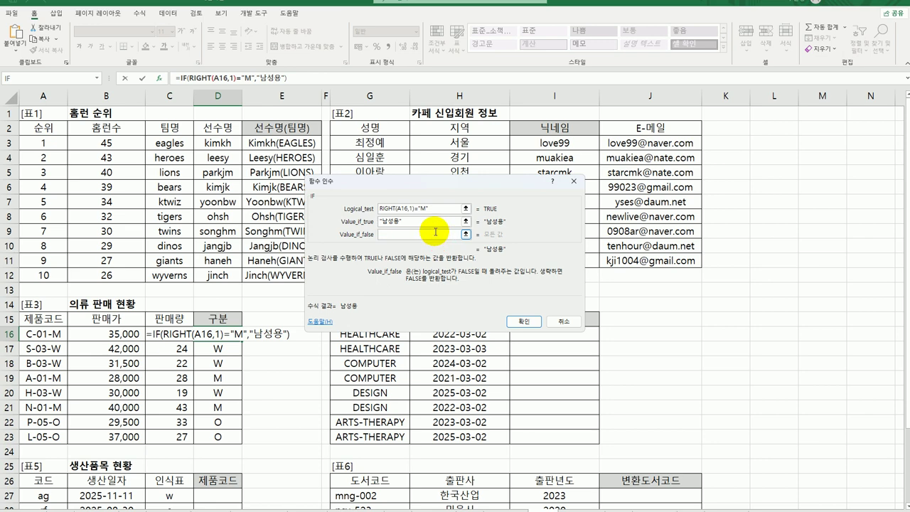
Nest a second IF as the Value_if_false argument, with RIGHT(A16,1)="W" as its Logical_test
click(394, 208)
key(ctrl+c)
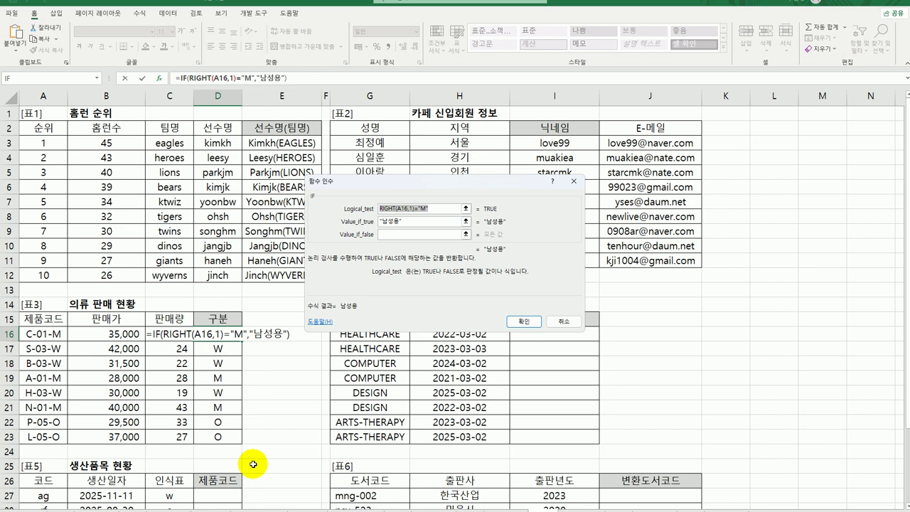
click(431, 235)
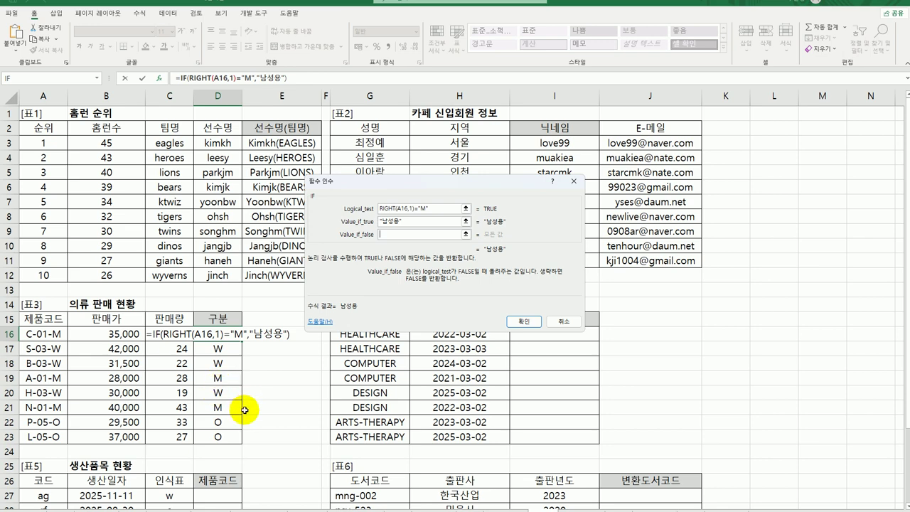
click(56, 78)
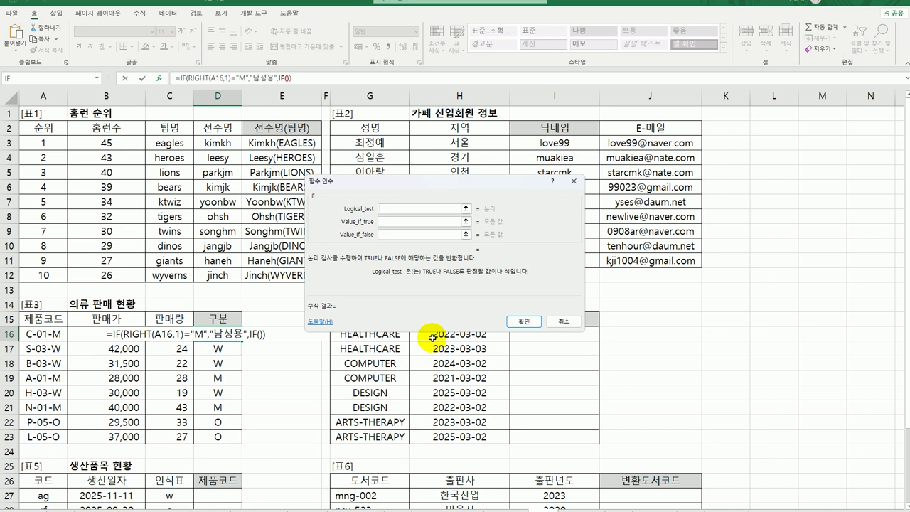
key(ctrl+v)
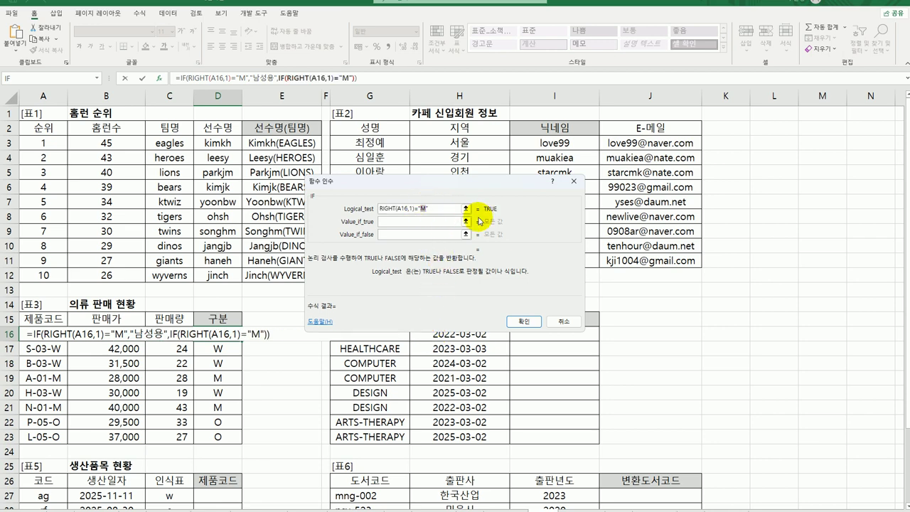
key(BackSpace)
text(W)
Set the nested IF's Value_if_true to "여성용" and its Value_if_false to "아웃도어"
key(Tab)
text(여)
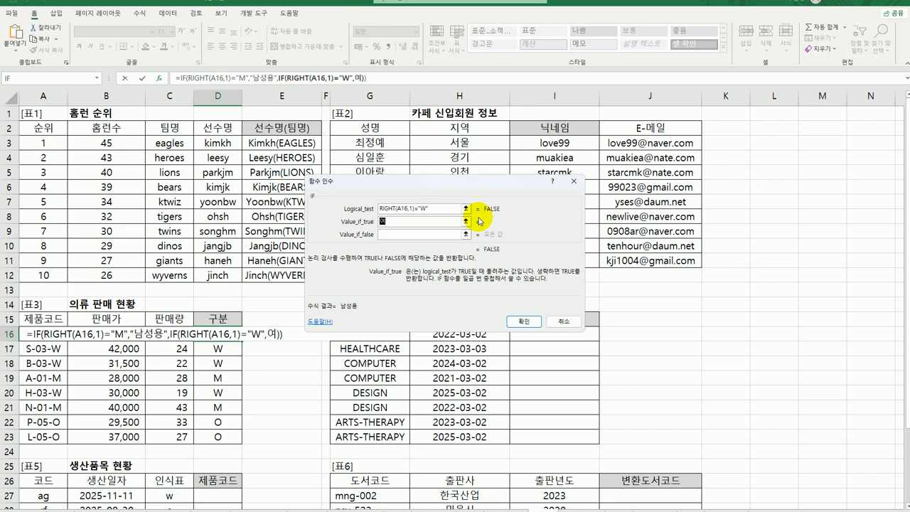
key(BackSpace)
key(BackSpace)
text(성용)
key(Tab)
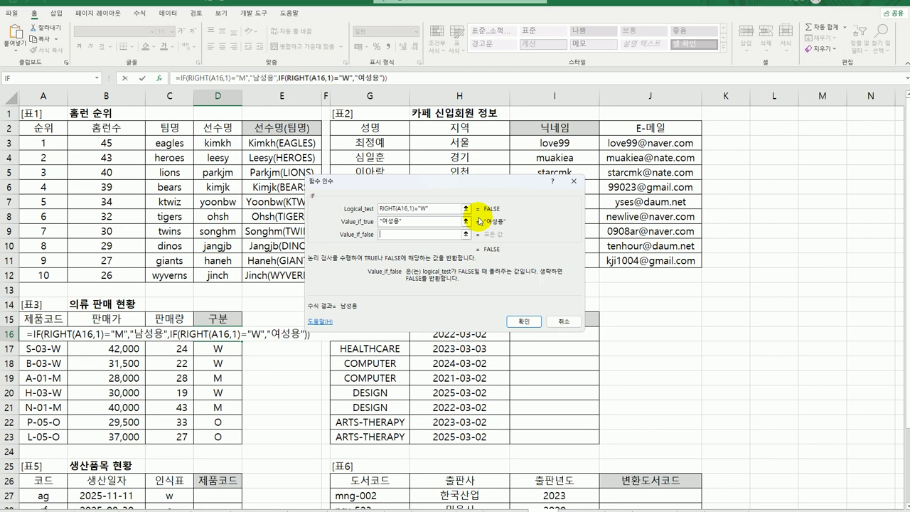
text(아웃도어)
key(Tab)
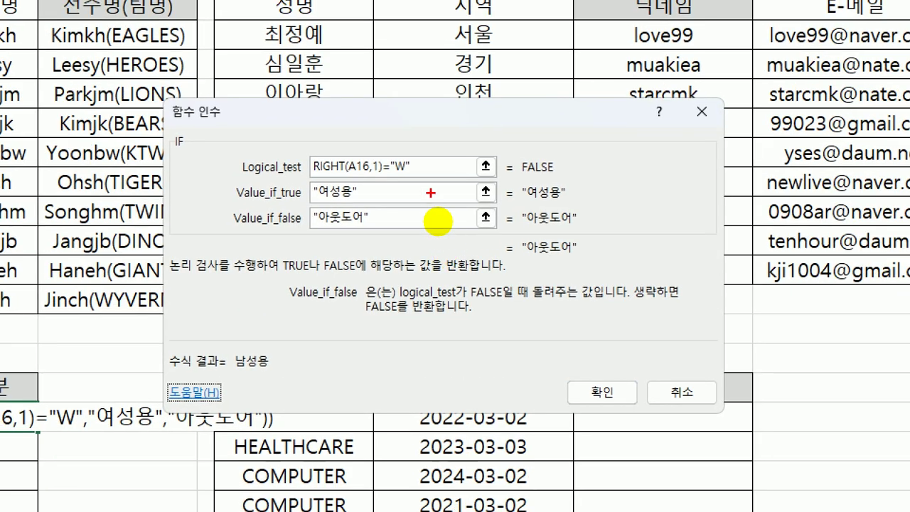
drag(419, 175, 391, 174)
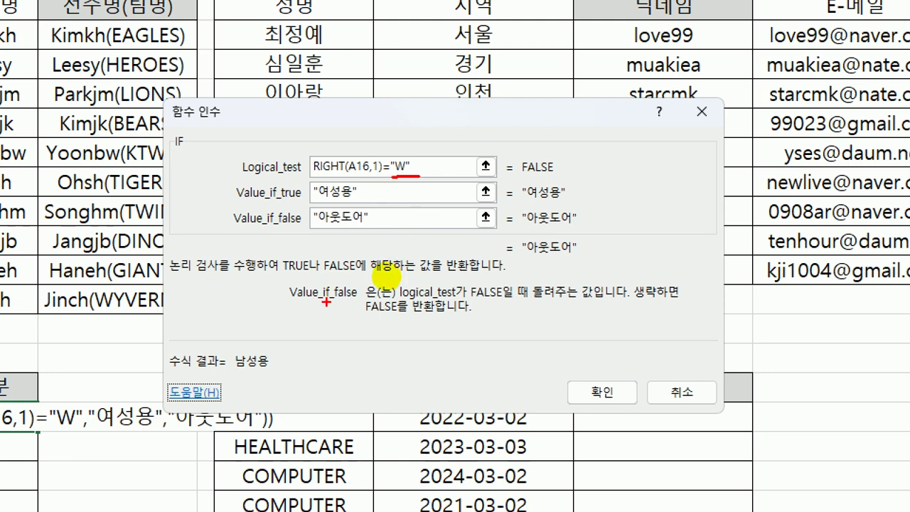
drag(310, 202, 355, 204)
drag(305, 229, 342, 226)
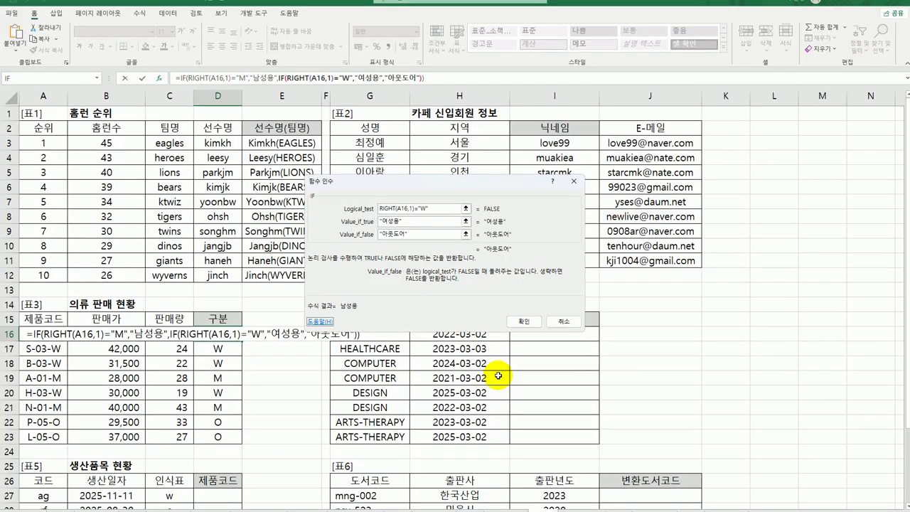
Accept the nested IF formula in D16 and fill it down through D23
click(535, 326)
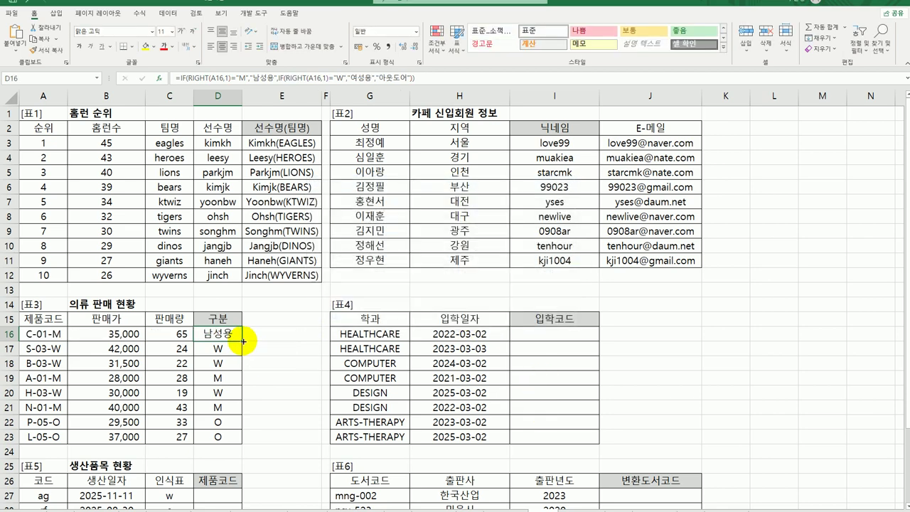
drag(240, 340, 235, 446)
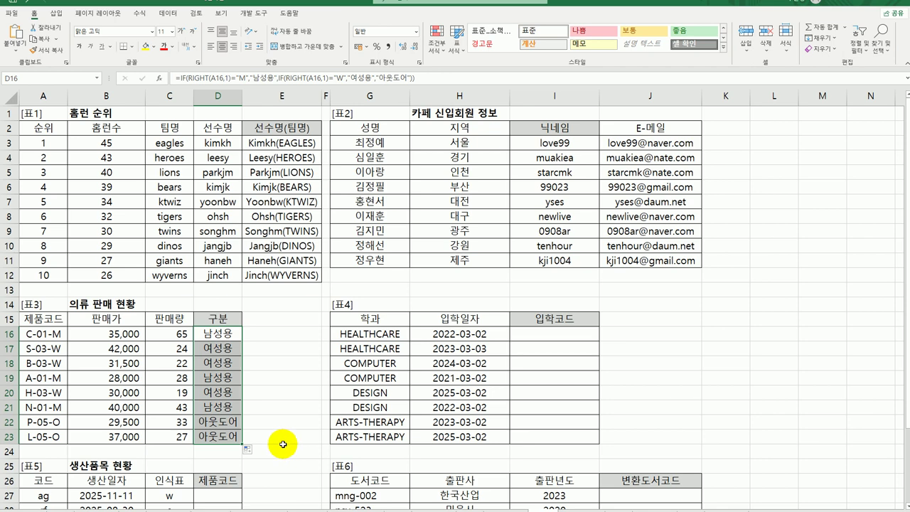
Start a LEFT function in the first 입학코드 cell, I16, and open the function's arguments
scroll(282, 444, down, 3)
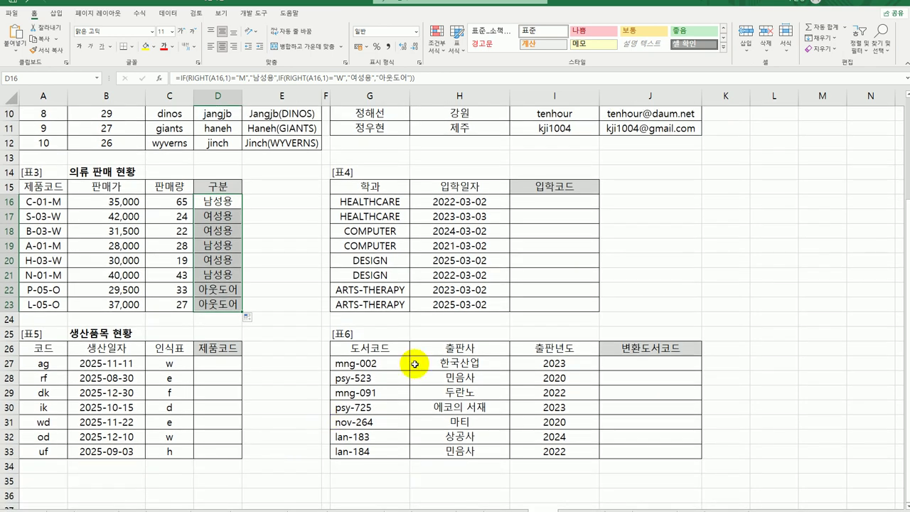
click(532, 202)
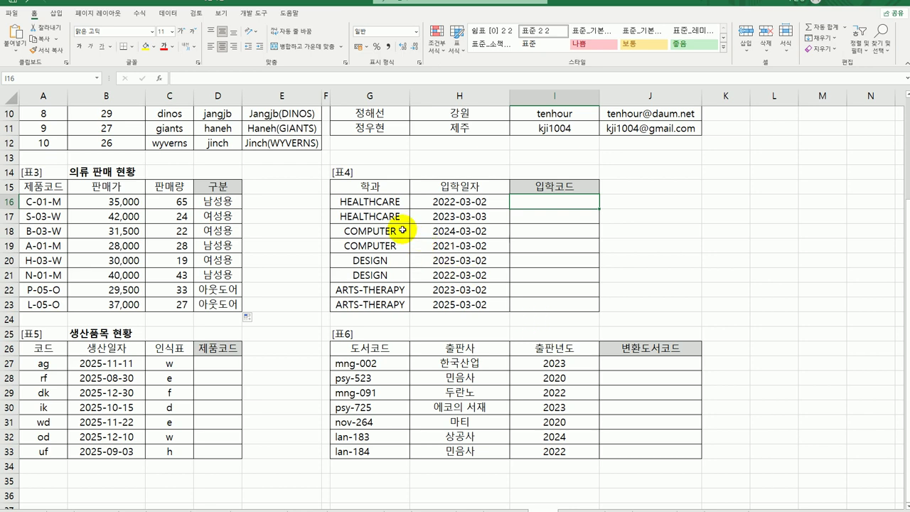
click(382, 203)
click(446, 206)
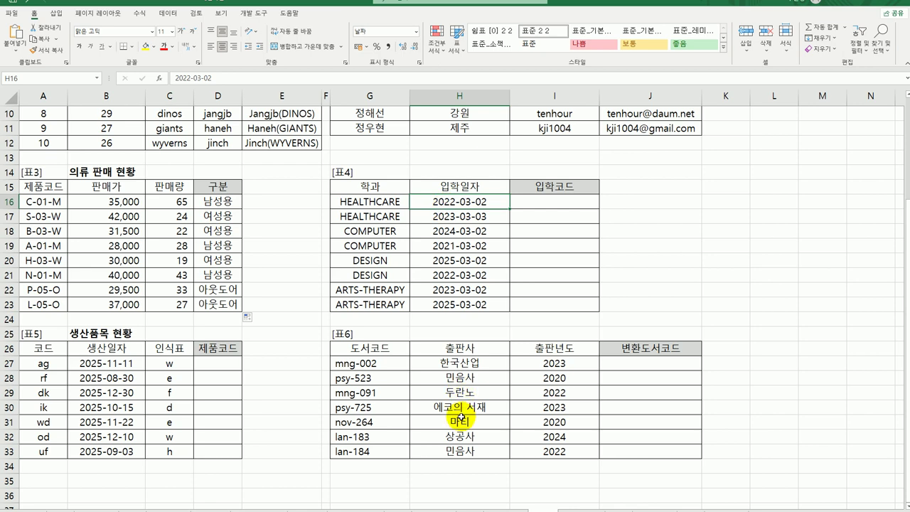
click(554, 199)
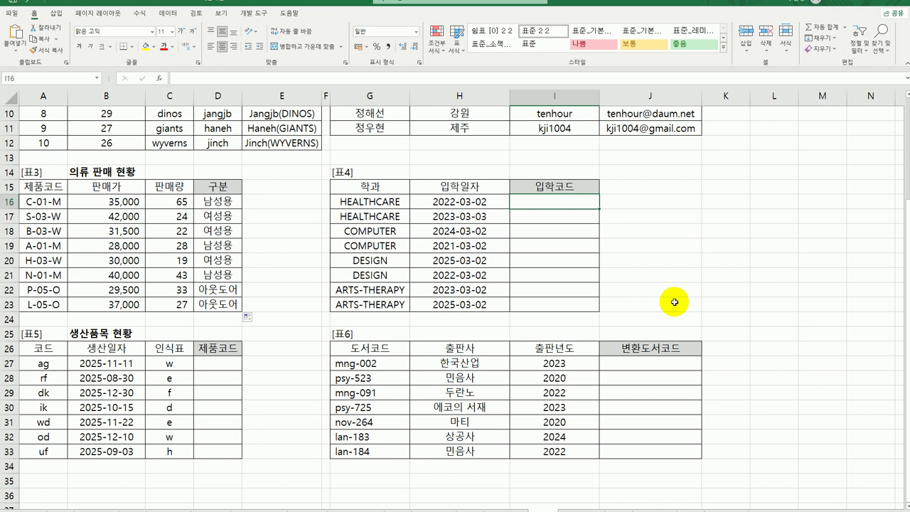
text(=)
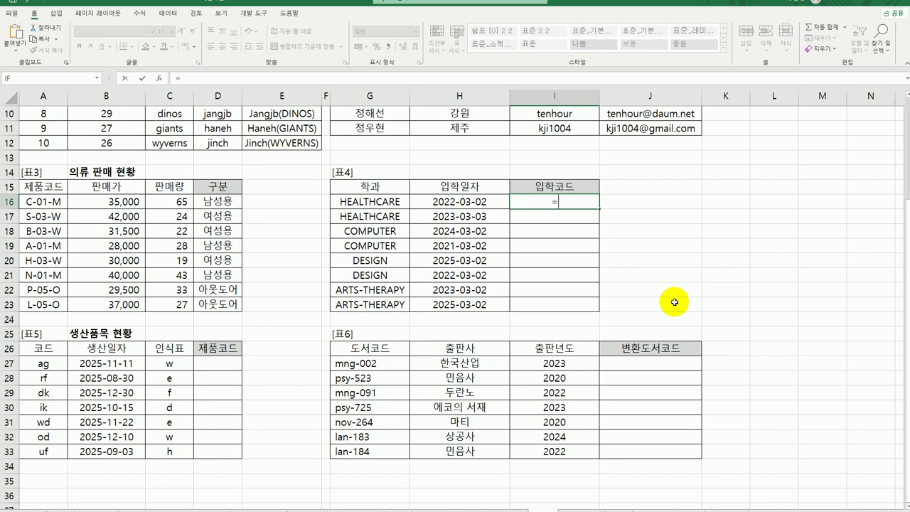
text(left)
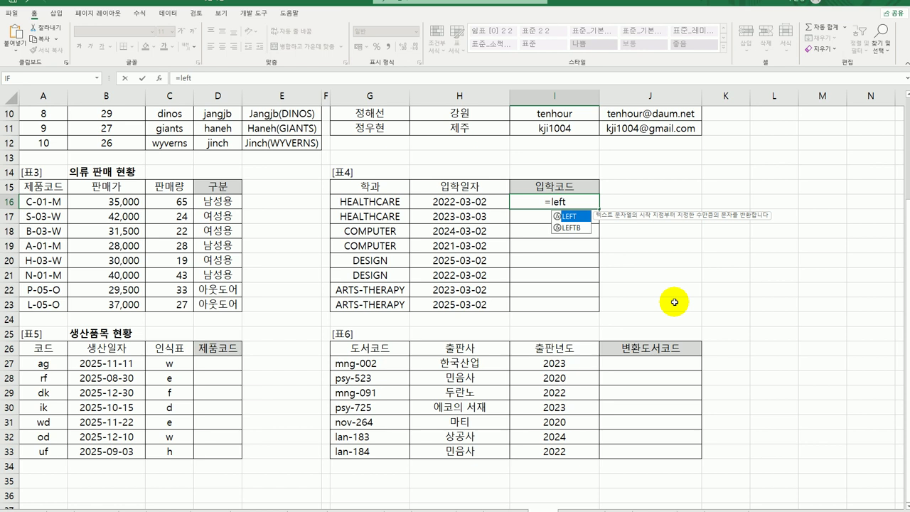
key(Tab)
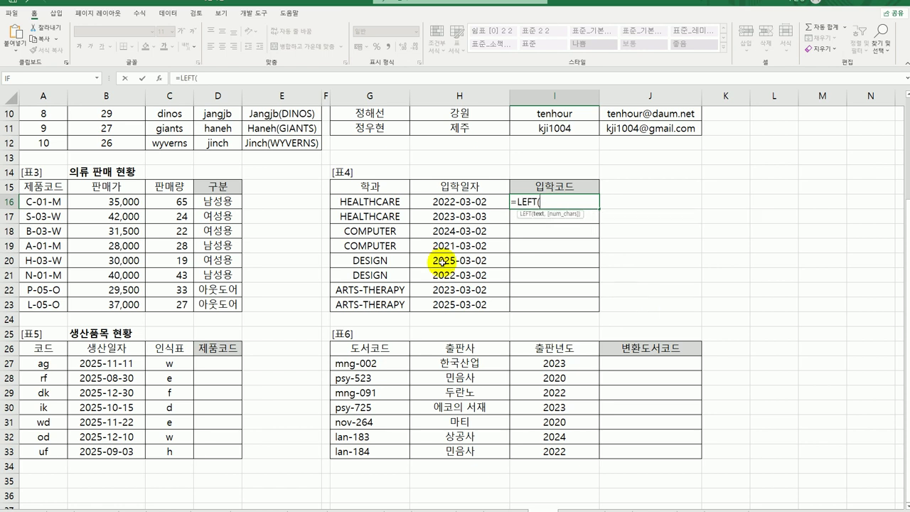
click(159, 82)
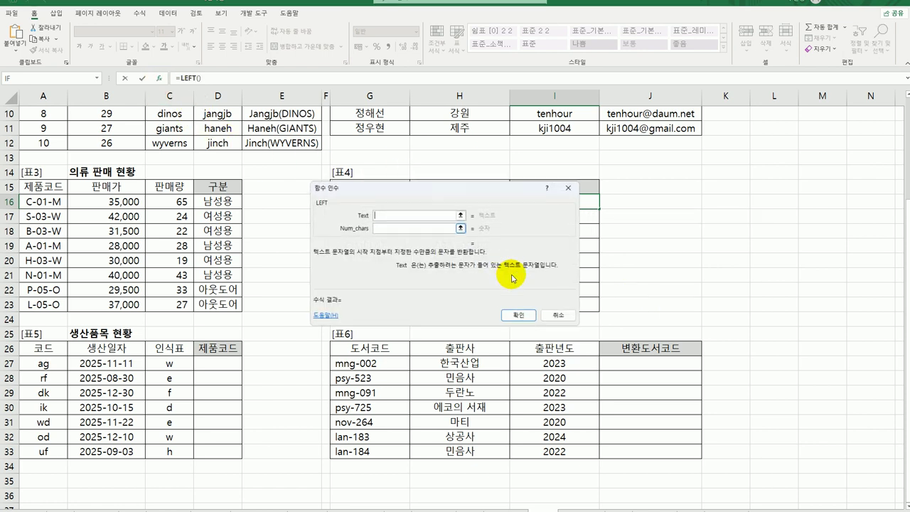
Set LEFT's Text to G16 and Num_chars to 3, and fill the formula from I16 down through I23
drag(487, 193, 609, 271)
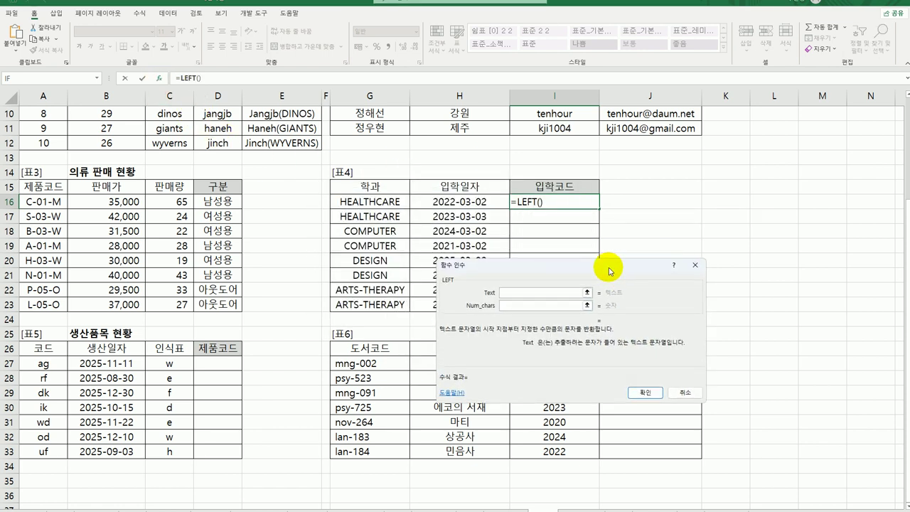
click(391, 204)
click(526, 307)
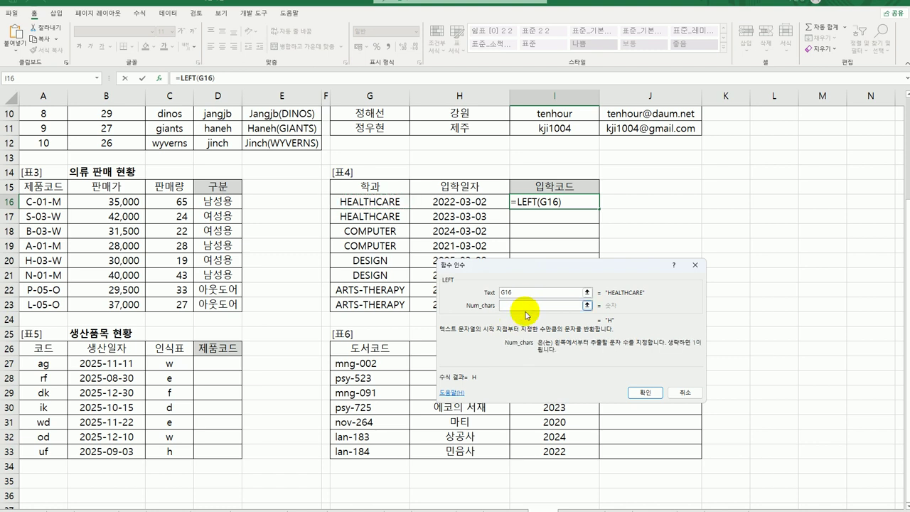
text(3)
click(649, 395)
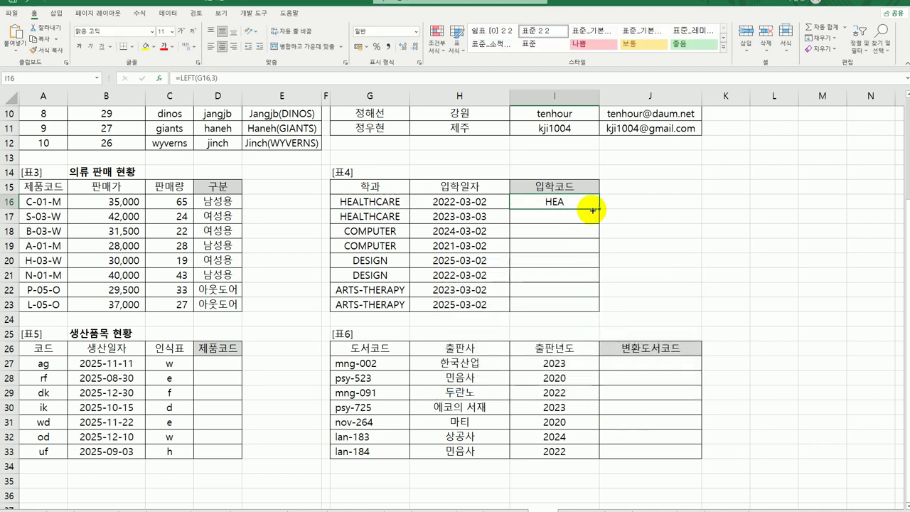
drag(599, 208, 584, 307)
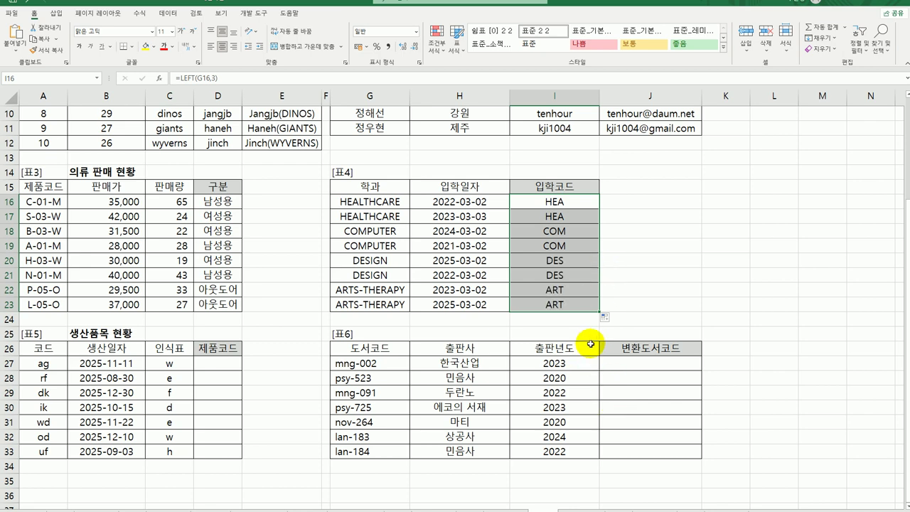
Wrap the I16 formula in LOWER as =LOWER(LEFT(G16,3)) and fill it down through I23
double_click(552, 201)
click(526, 206)
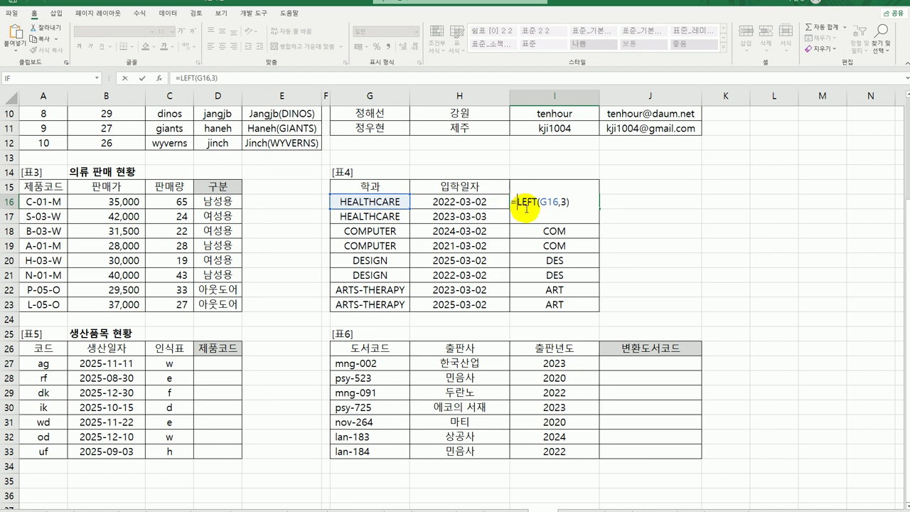
text(lo)
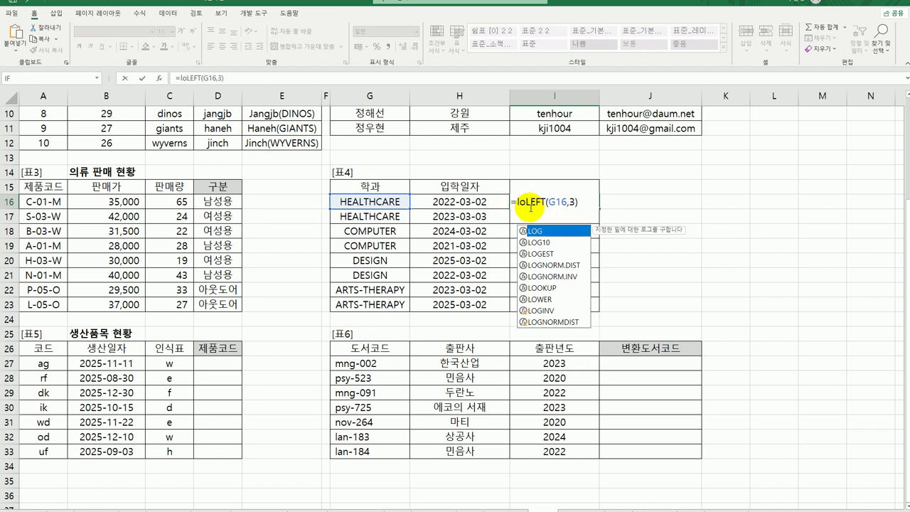
double_click(556, 299)
click(508, 203)
text())
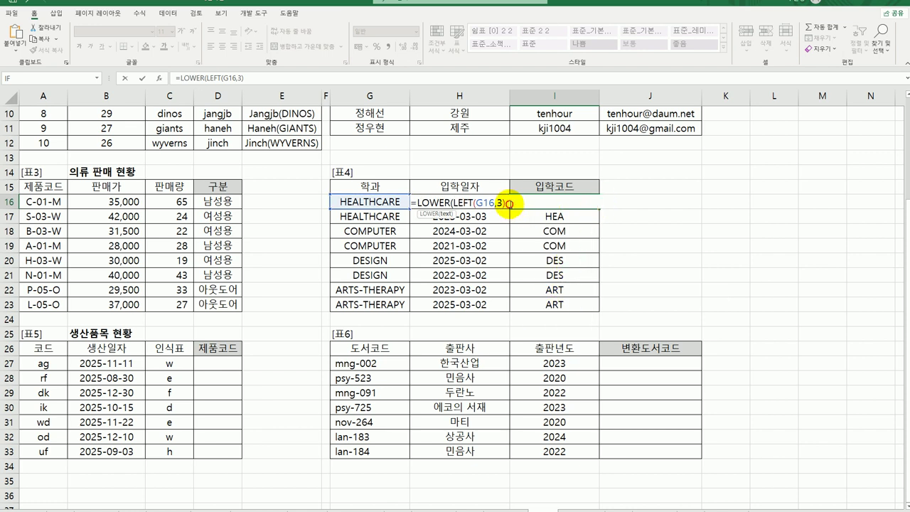
key(Return)
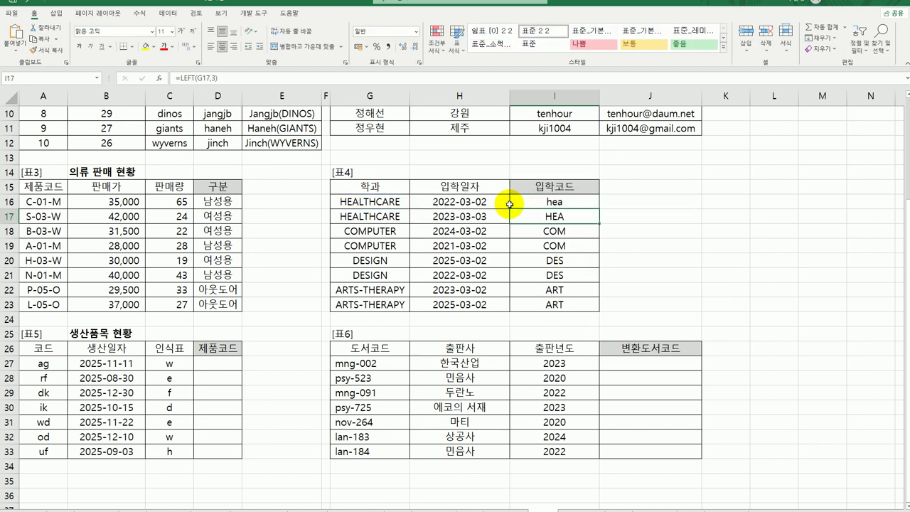
click(544, 202)
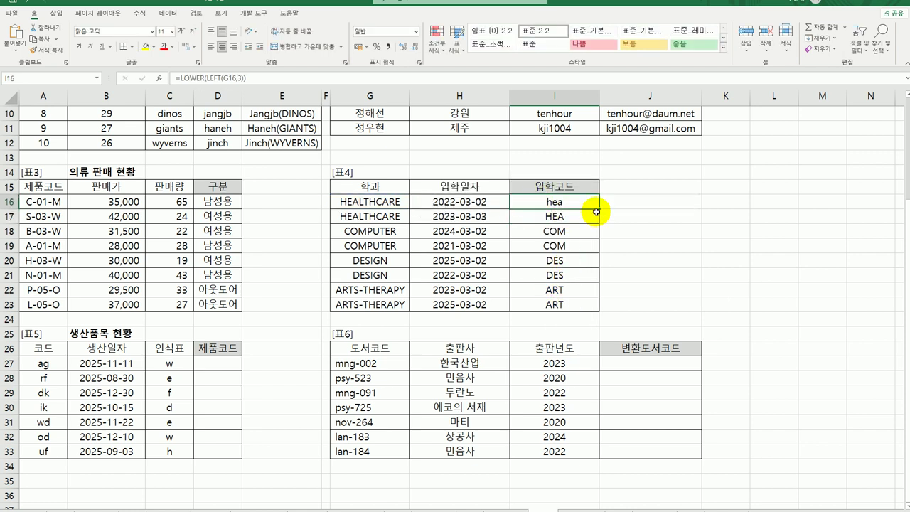
drag(600, 210, 585, 309)
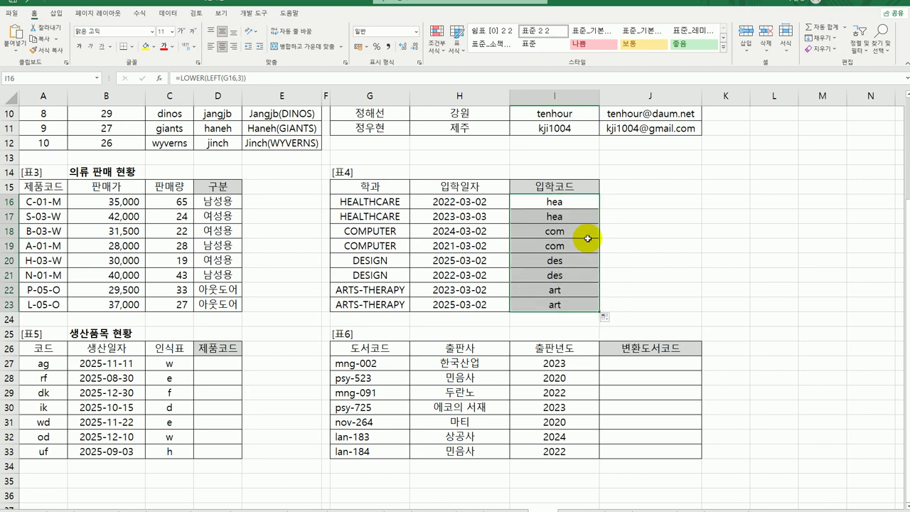
Append &YEAR(H16) to the LOWER formula in I16 and fill it down through I23
double_click(572, 201)
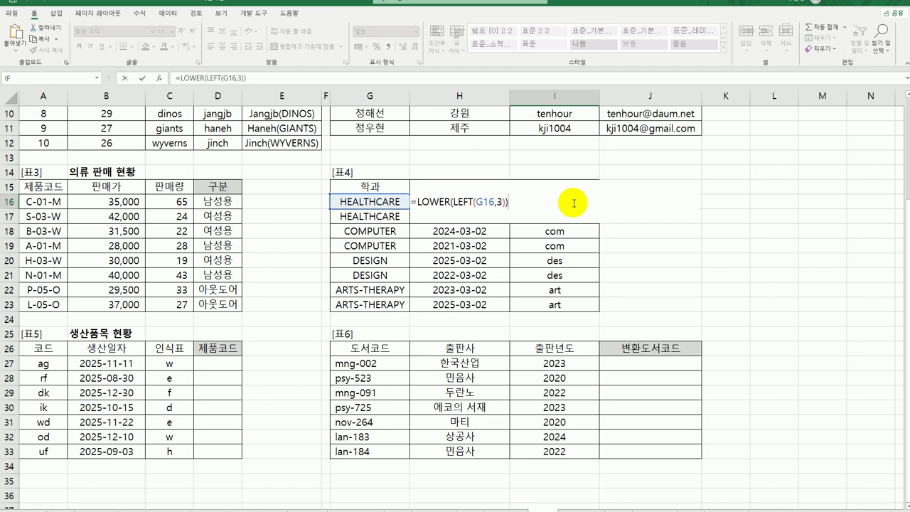
text(&y)
key(Tab)
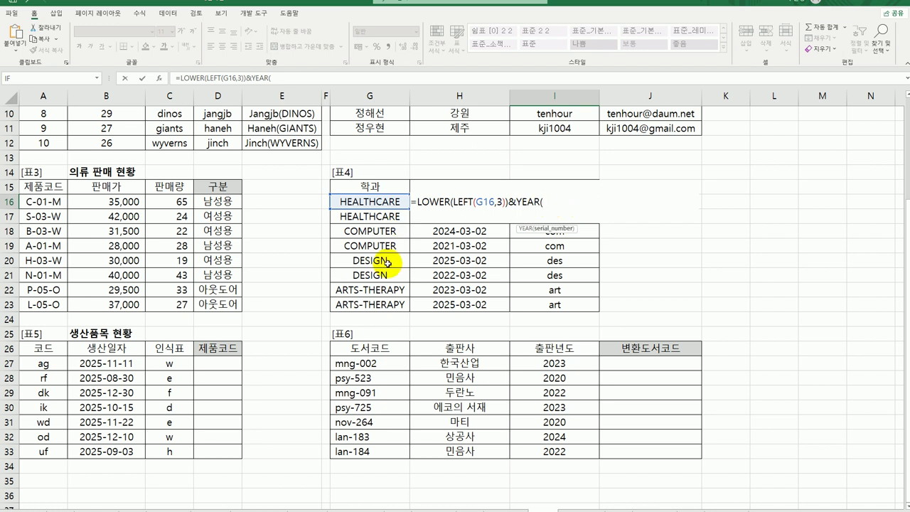
click(160, 78)
click(435, 204)
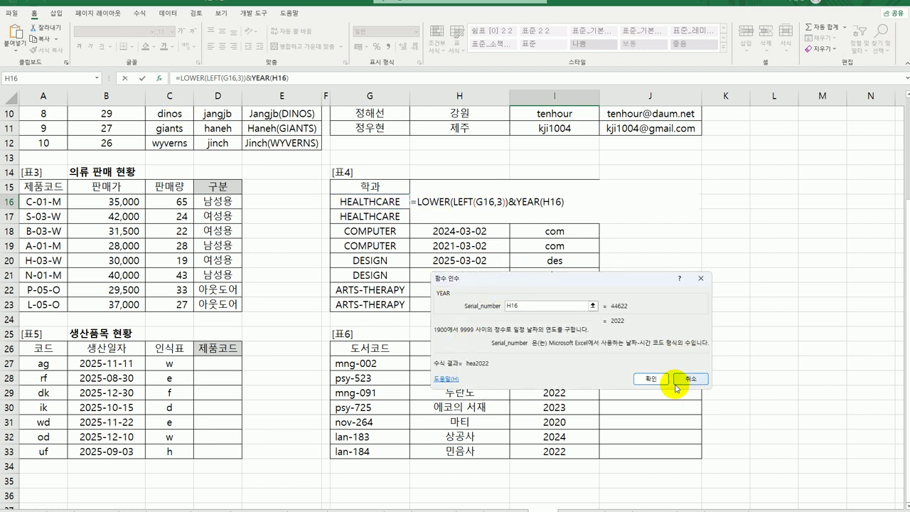
click(651, 378)
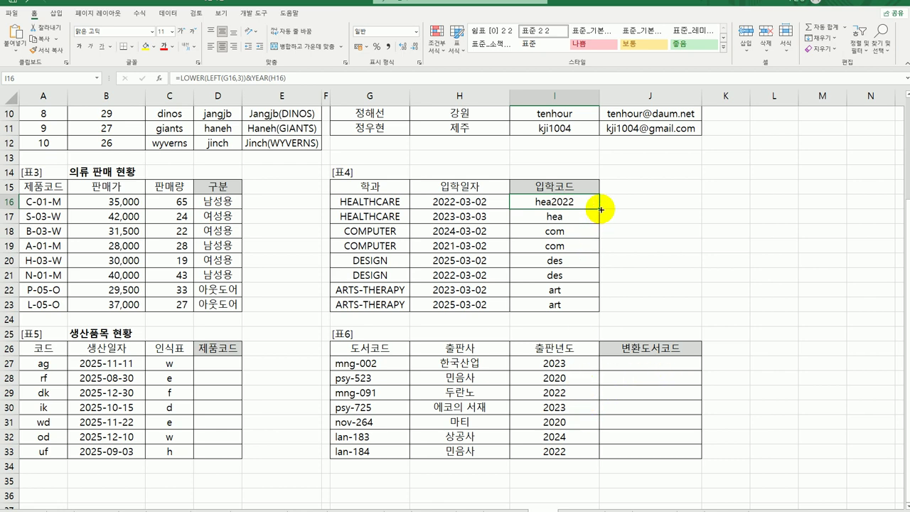
drag(599, 209, 588, 310)
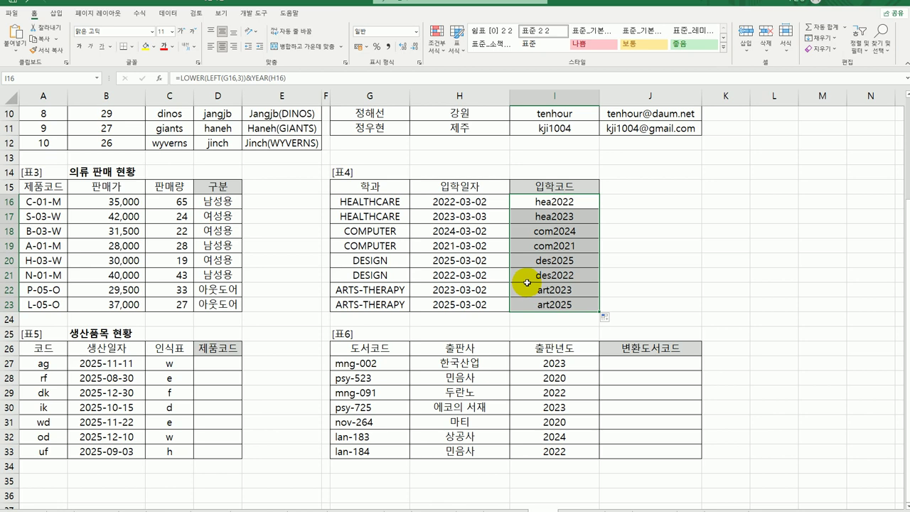
Enter =UPPER(A27) in the first 제품코드 cell, D27, of the 생산품목 현황 table
click(217, 362)
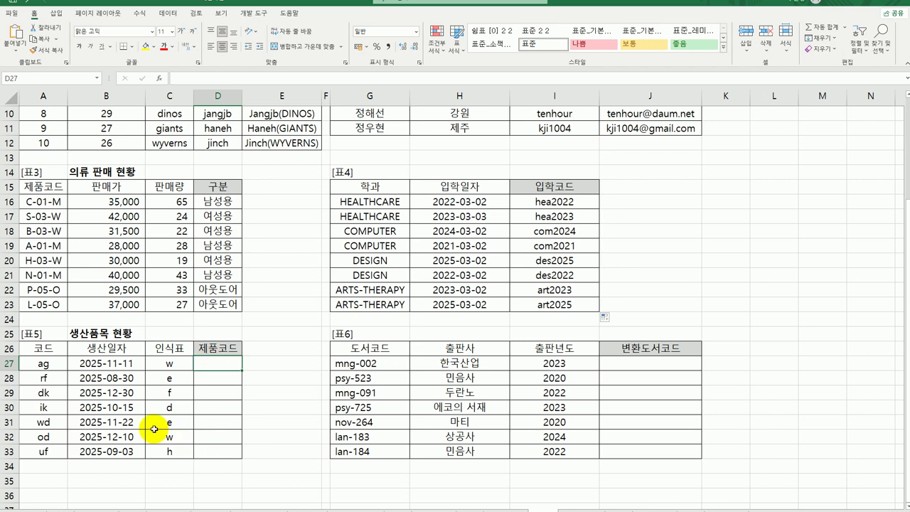
click(54, 357)
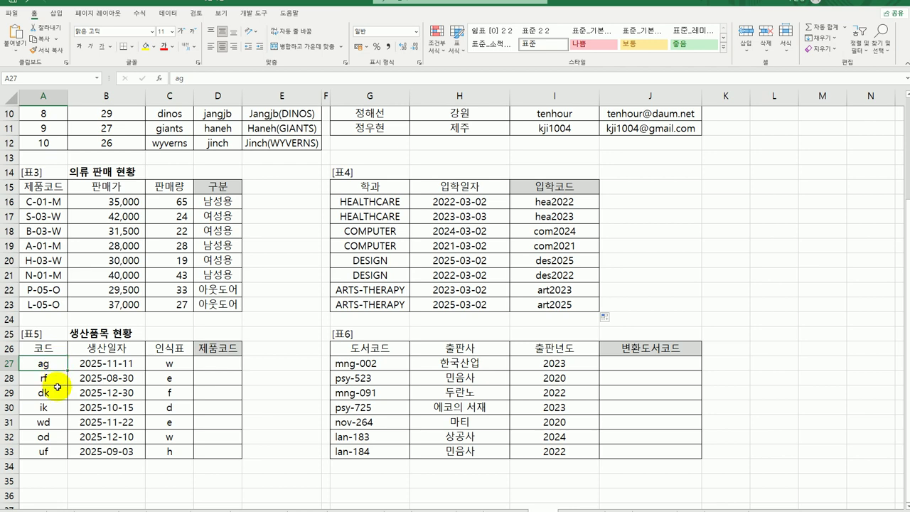
click(127, 362)
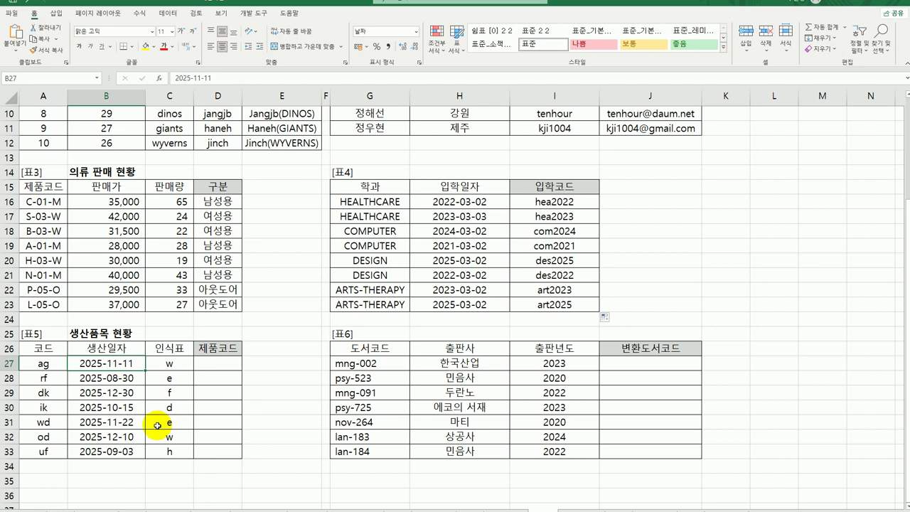
click(177, 365)
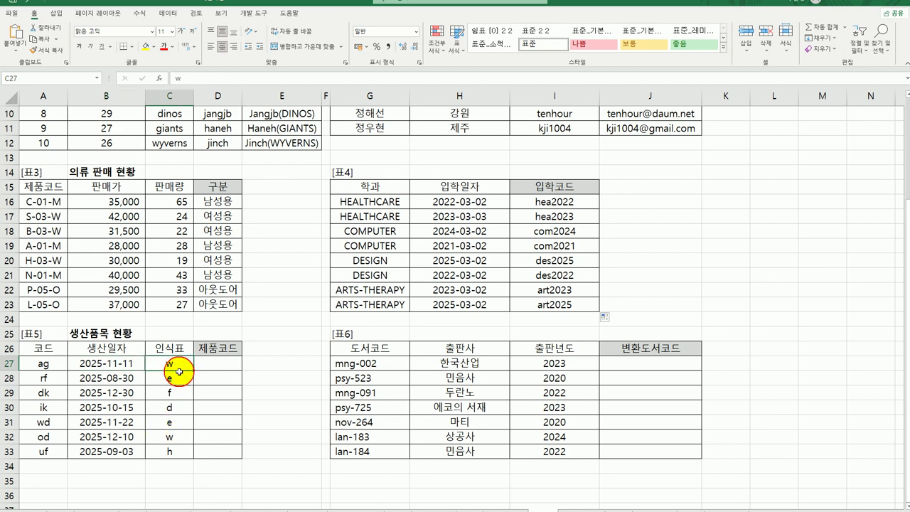
click(219, 365)
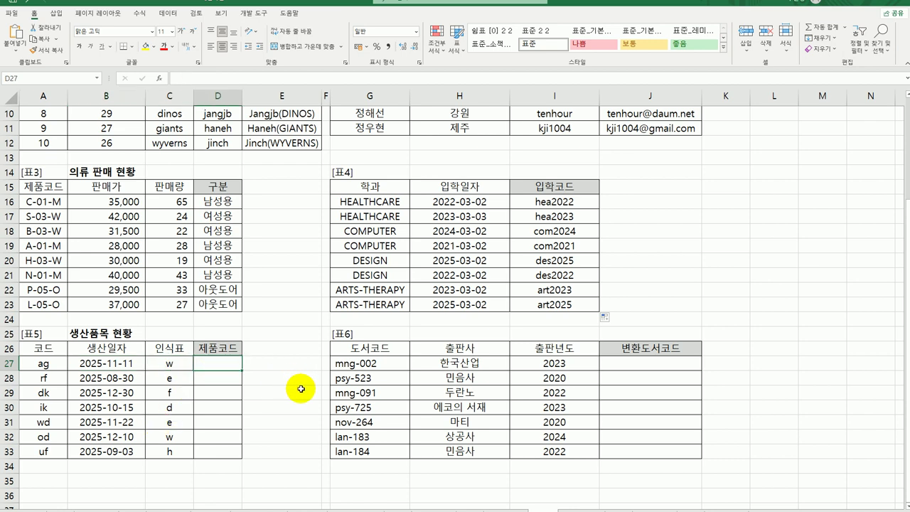
text(=)
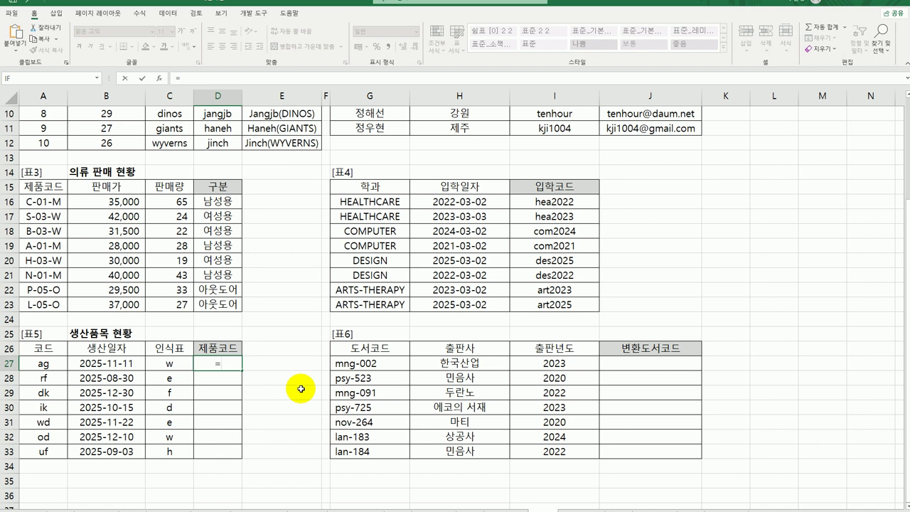
text(upp)
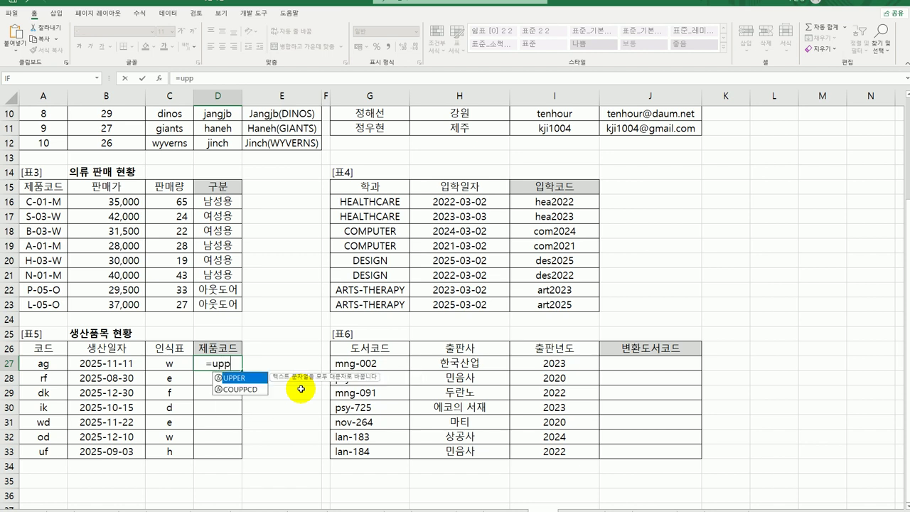
key(Tab)
click(49, 362)
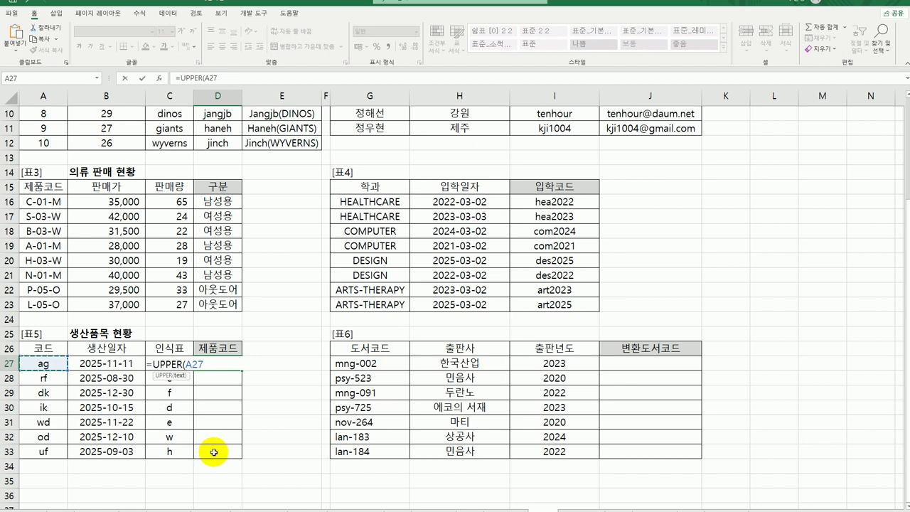
text())
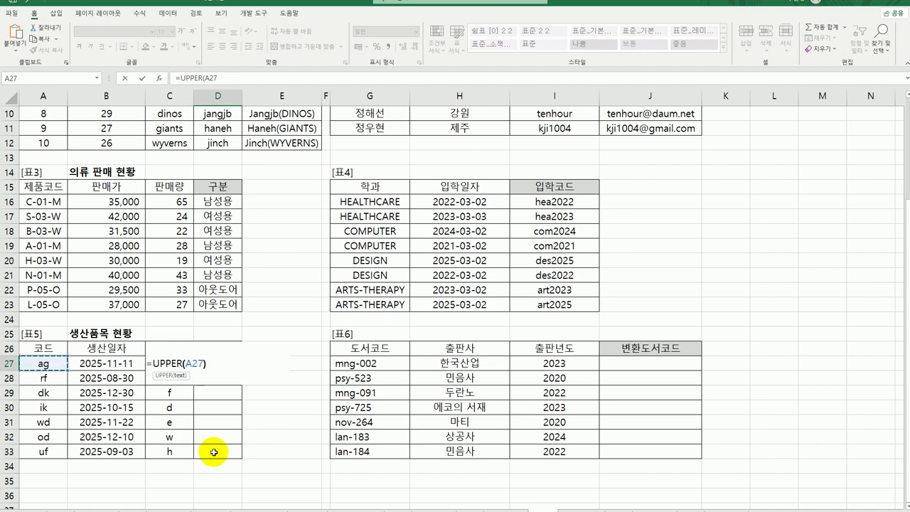
key(Return)
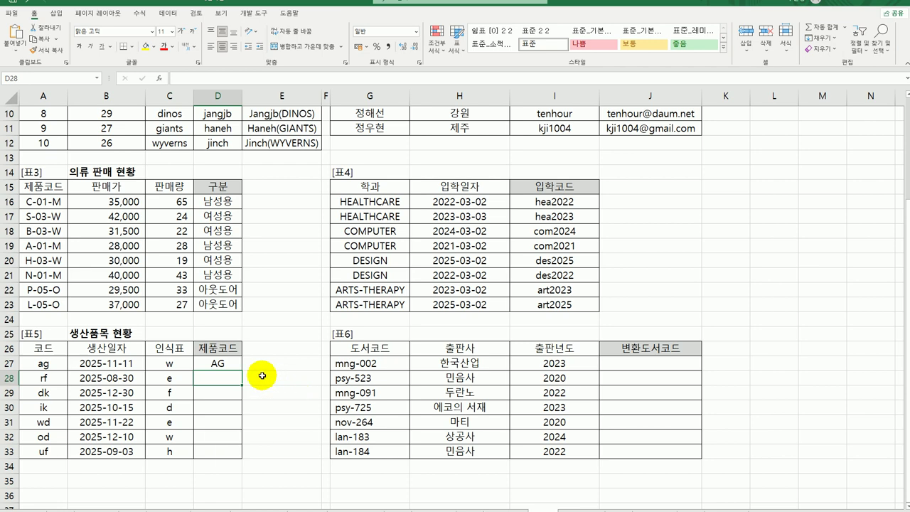
Append &"-"&UPPER(C27) to the UPPER formula in D27
click(221, 364)
double_click(221, 363)
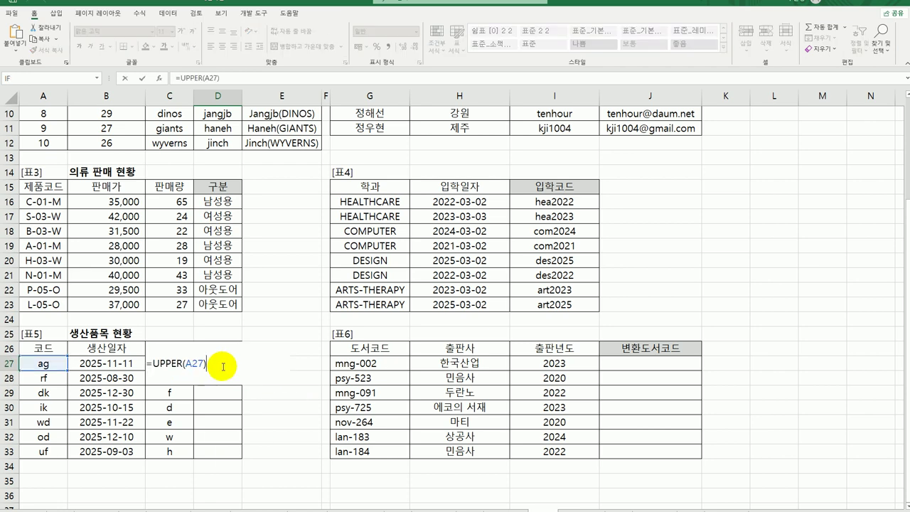
text(&)
text("-)
text("&)
text(upp)
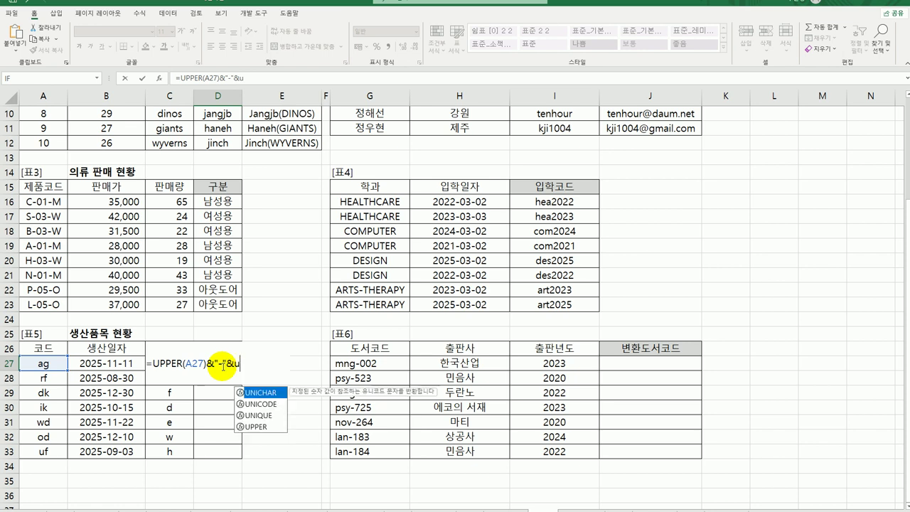
key(Tab)
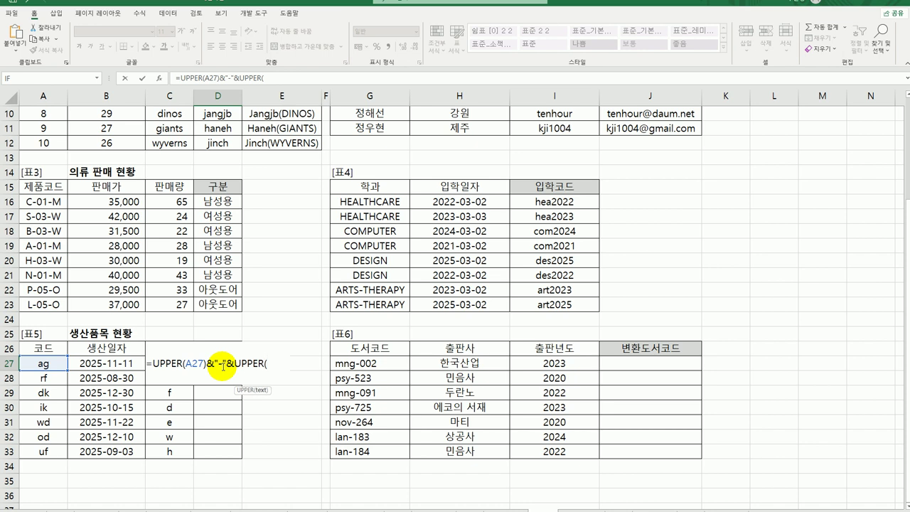
text(c27))
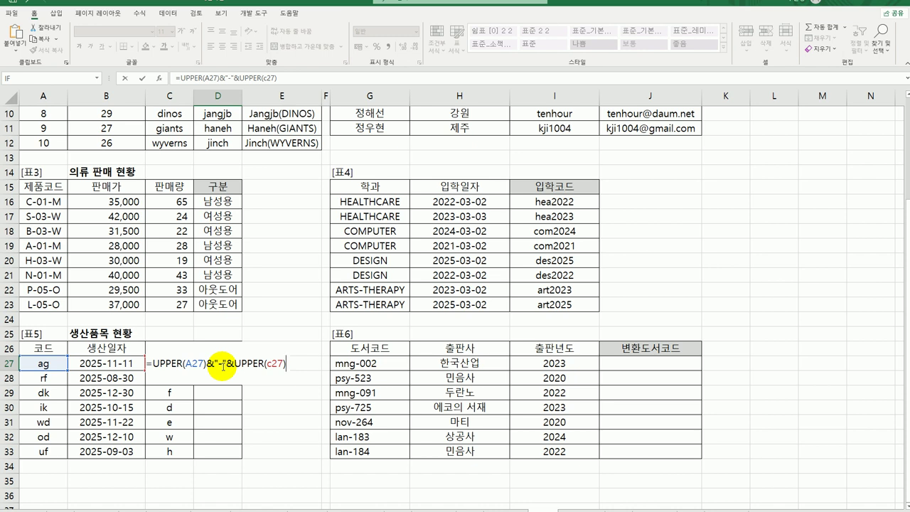
key(Return)
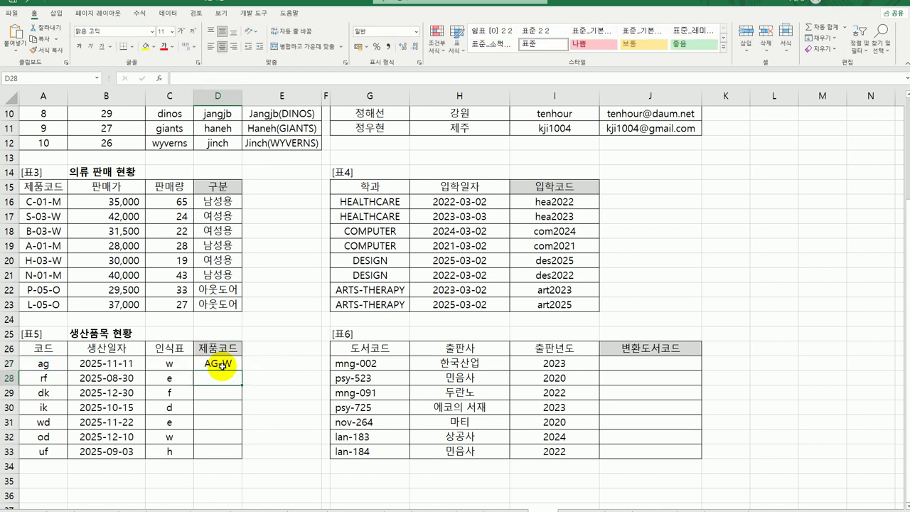
Insert MONTH(B27)&"-"& before UPPER(C27) in D27, making it =UPPER(A27)&"-"&MONTH(B27)&"-"&UPPER(C27)
click(222, 364)
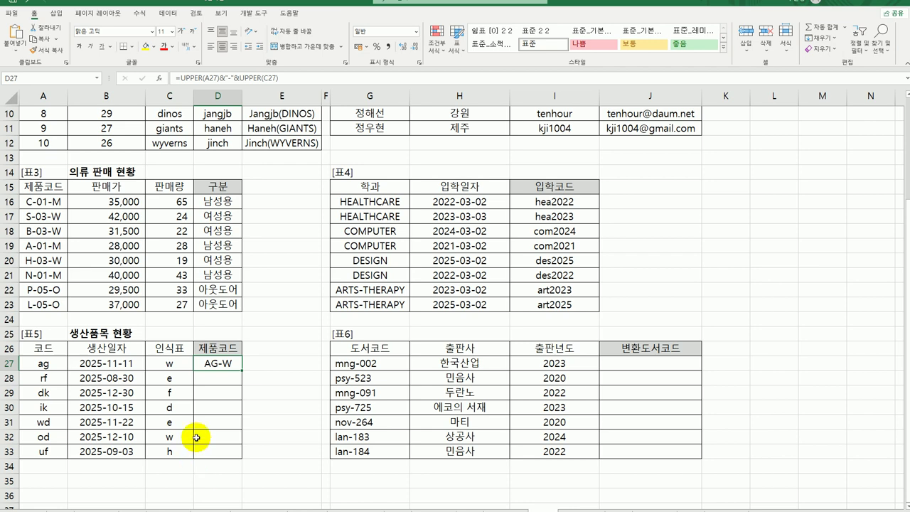
double_click(221, 363)
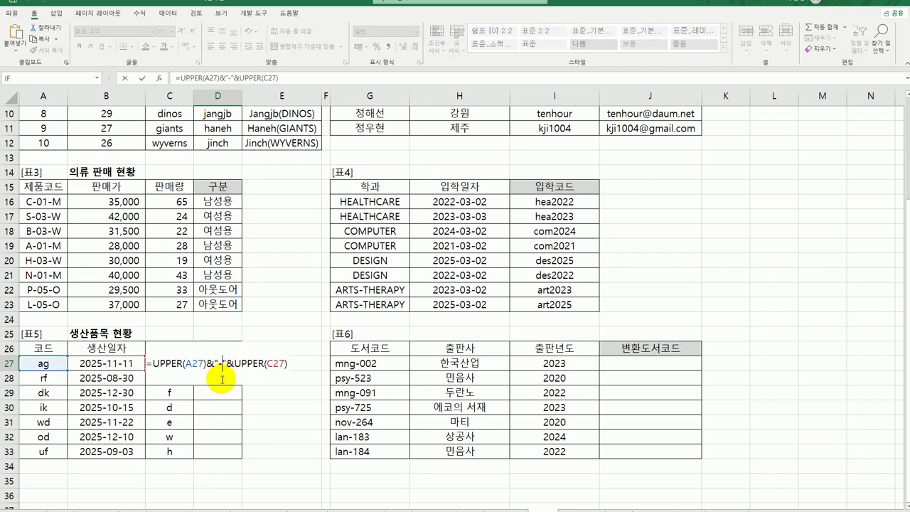
click(234, 363)
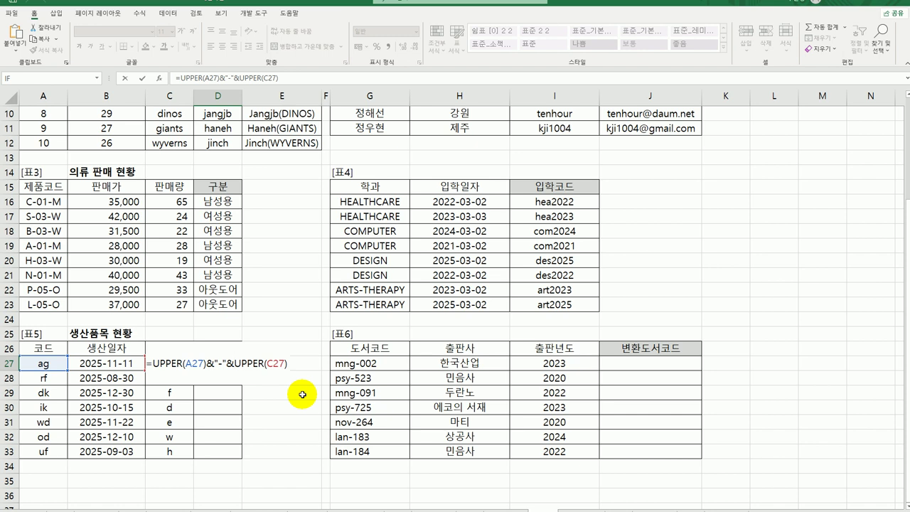
text(mon)
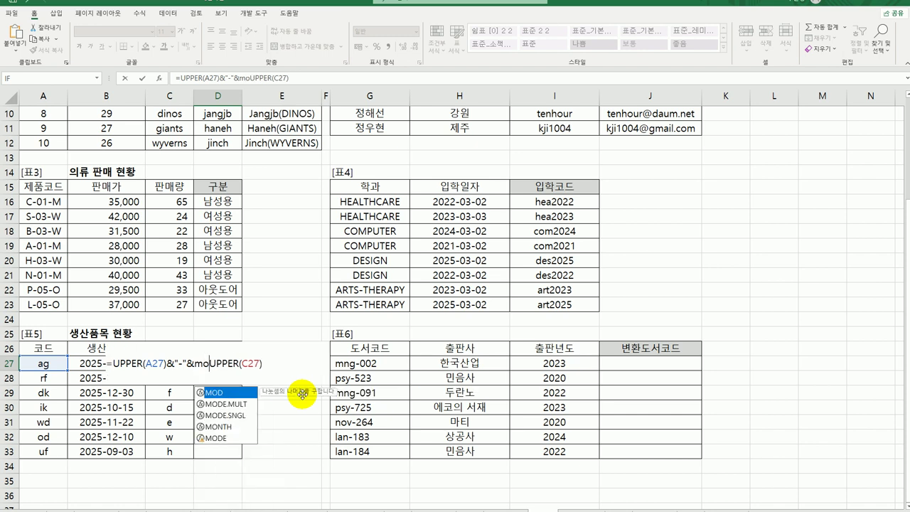
key(Tab)
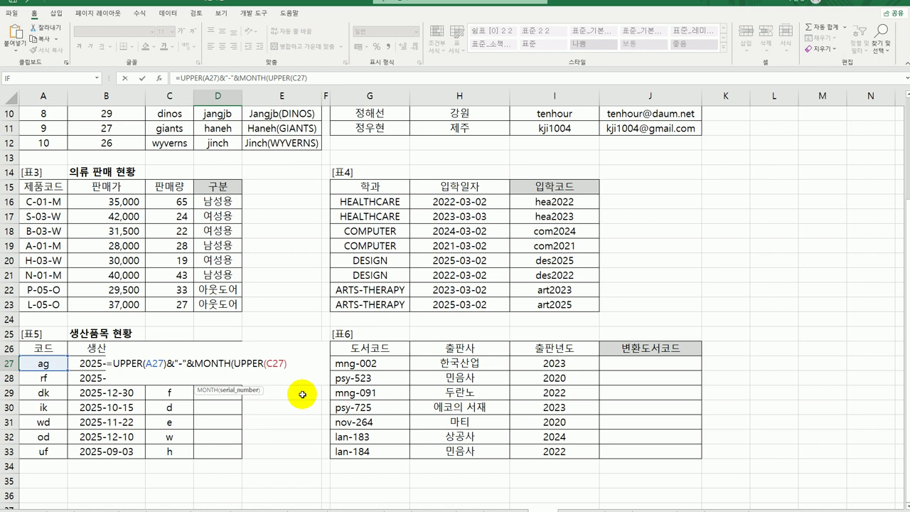
click(83, 364)
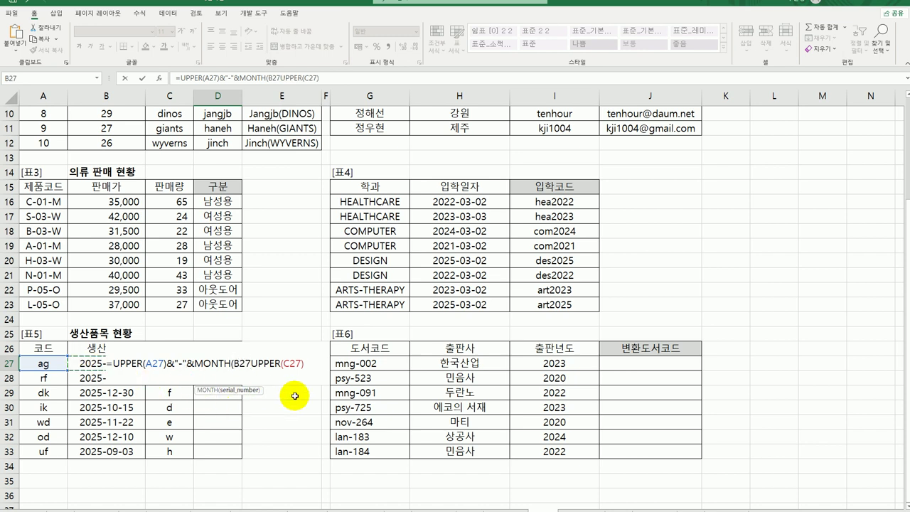
text())
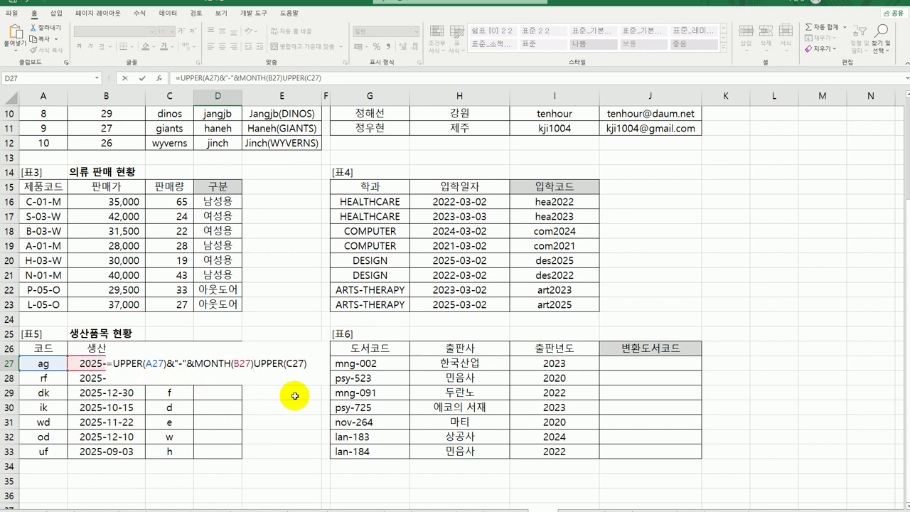
text(&"-")
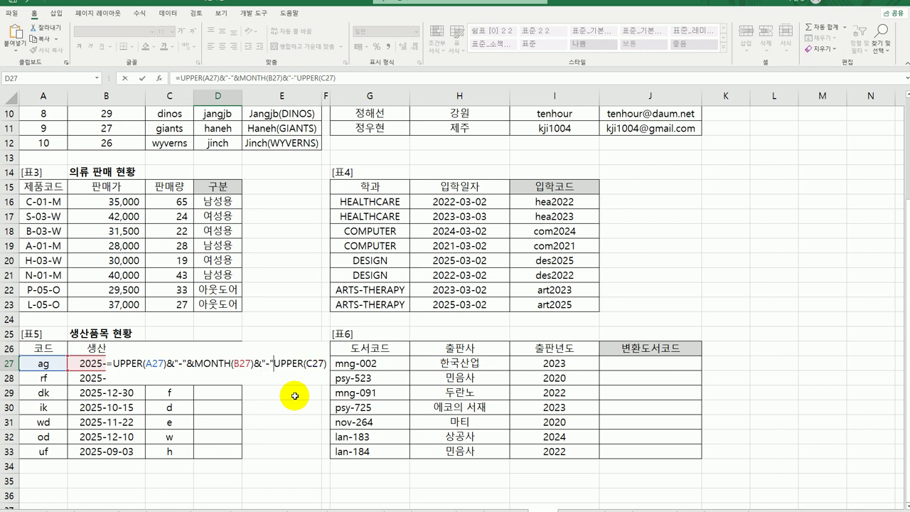
text(&)
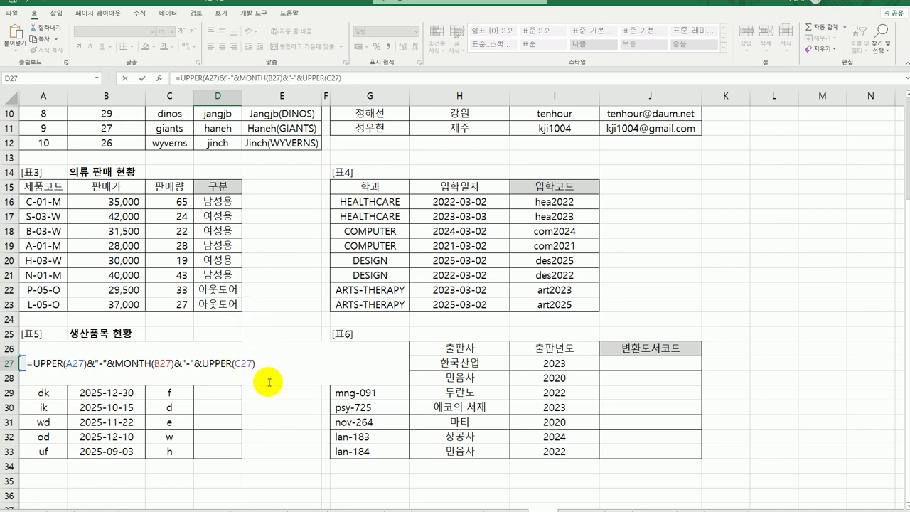
key(Return)
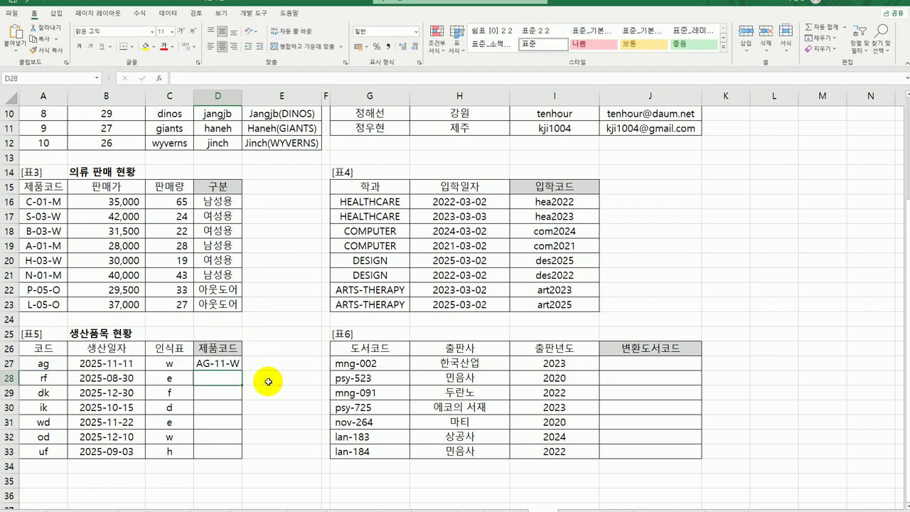
Fill the D27 formula down through D33 and check the codes against the 코드, 생산일자 and 인식표 columns
click(233, 369)
drag(241, 370, 240, 457)
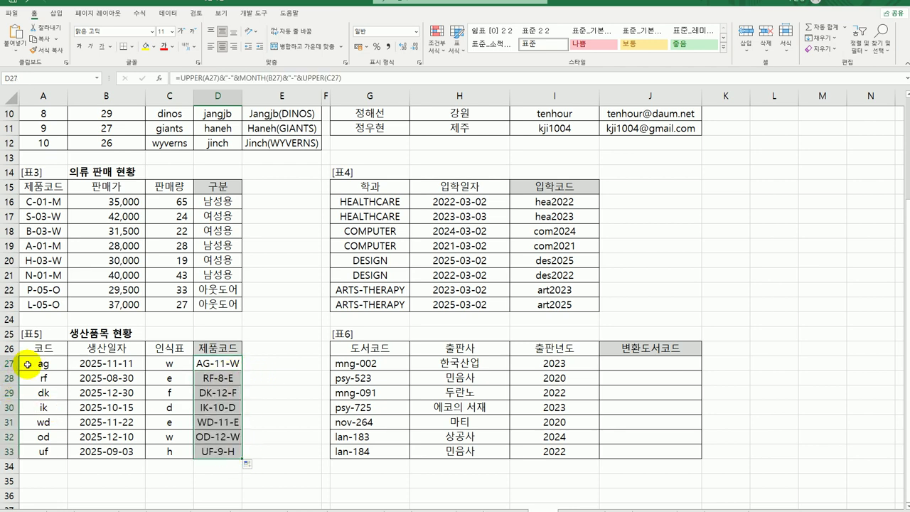
drag(32, 362, 35, 448)
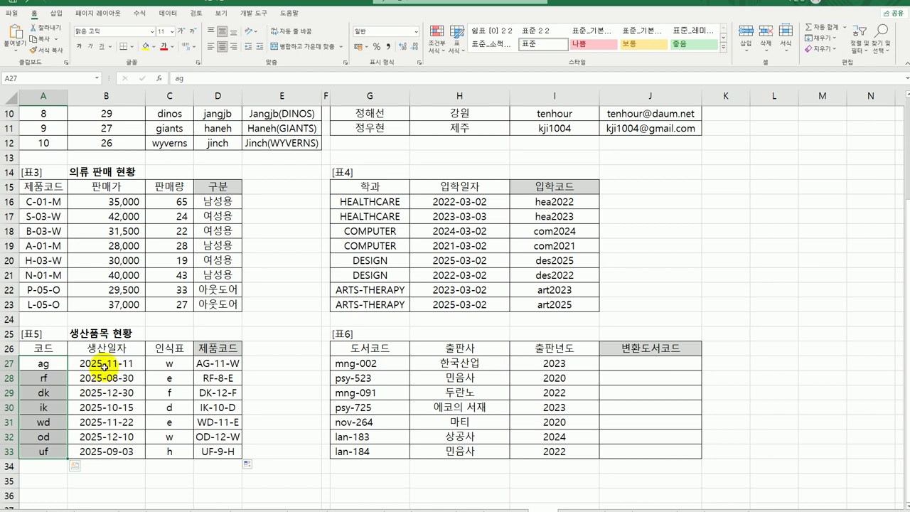
drag(99, 364, 86, 451)
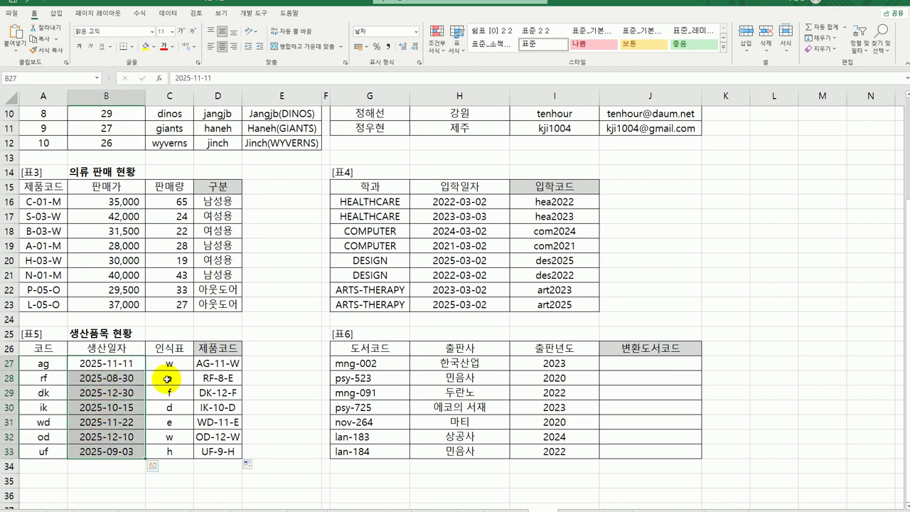
drag(171, 362, 170, 449)
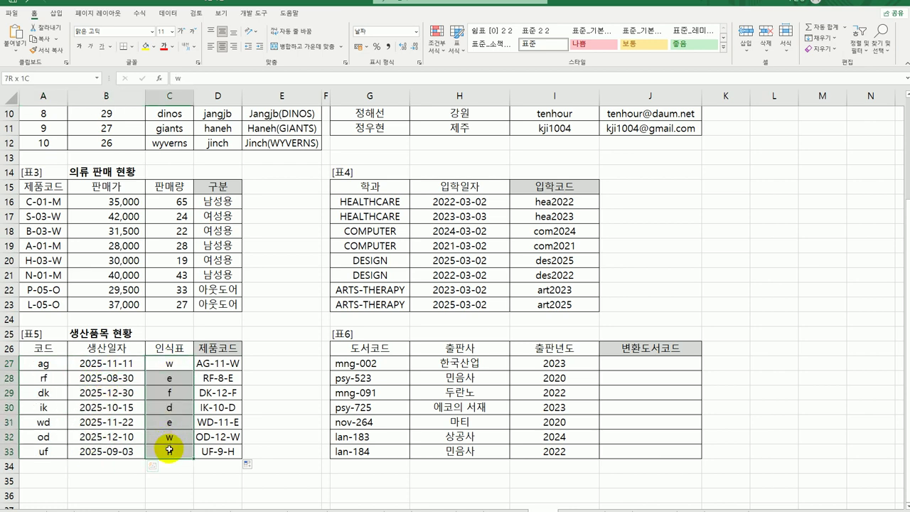
click(219, 364)
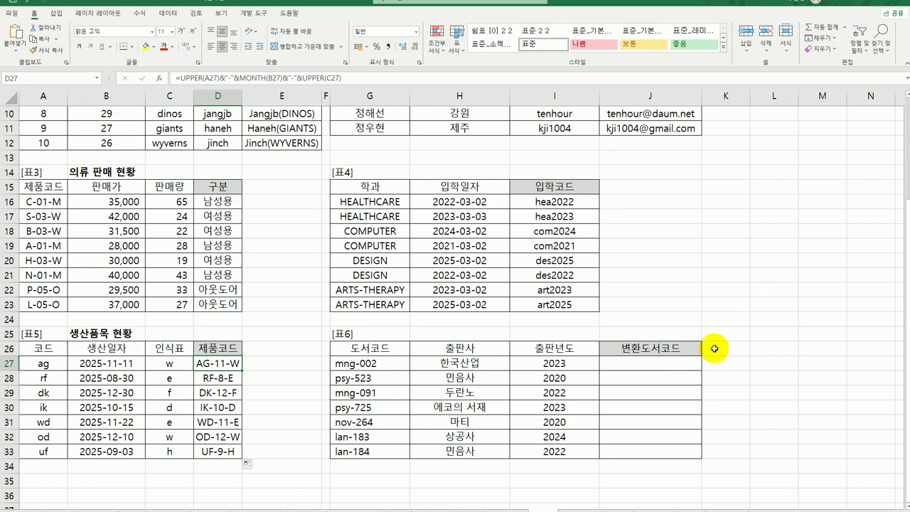
Enter =TRIM(G27) in the first 변환도서코드 cell, J27
click(691, 361)
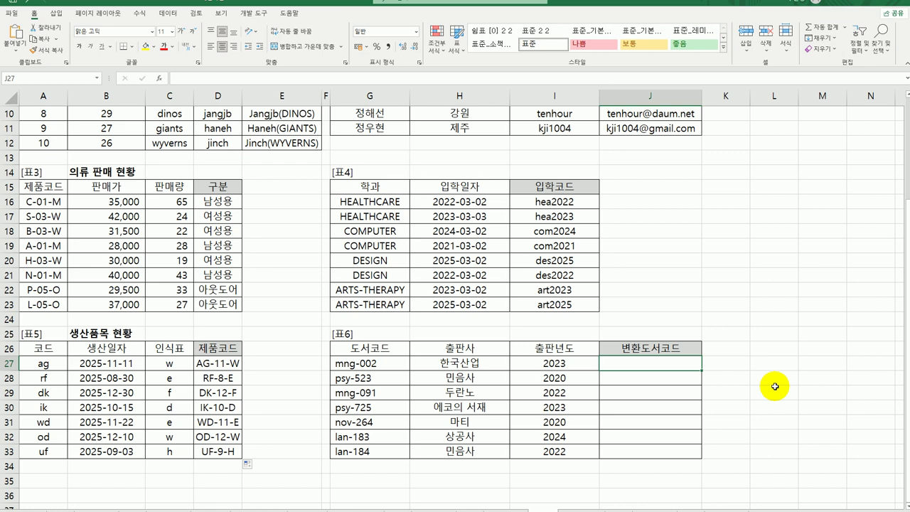
text(=tri)
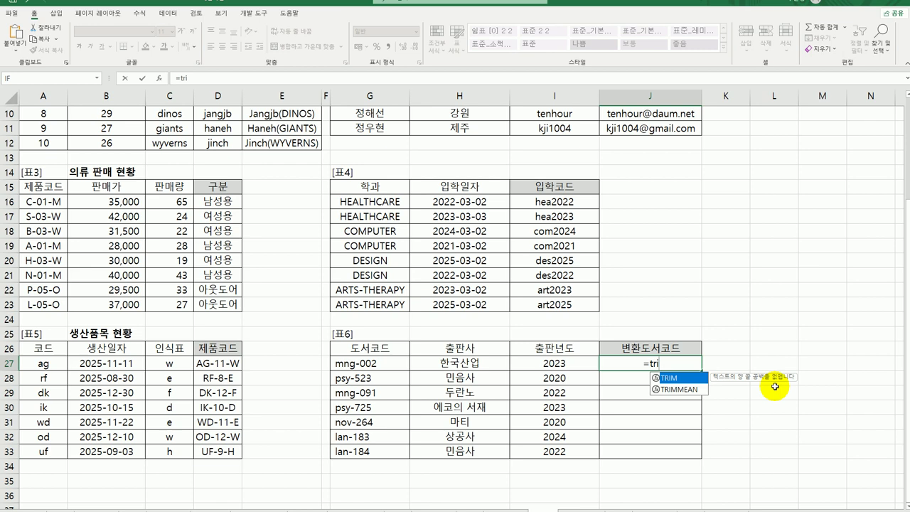
key(Tab)
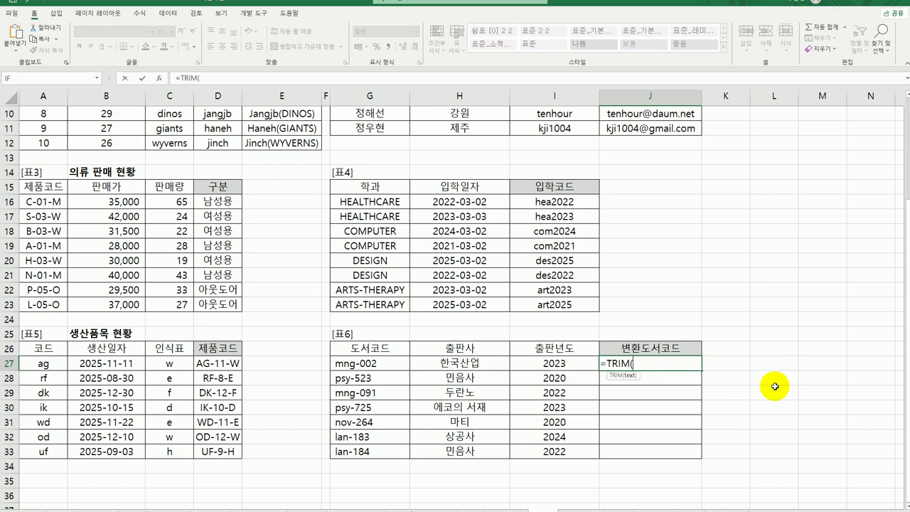
click(384, 364)
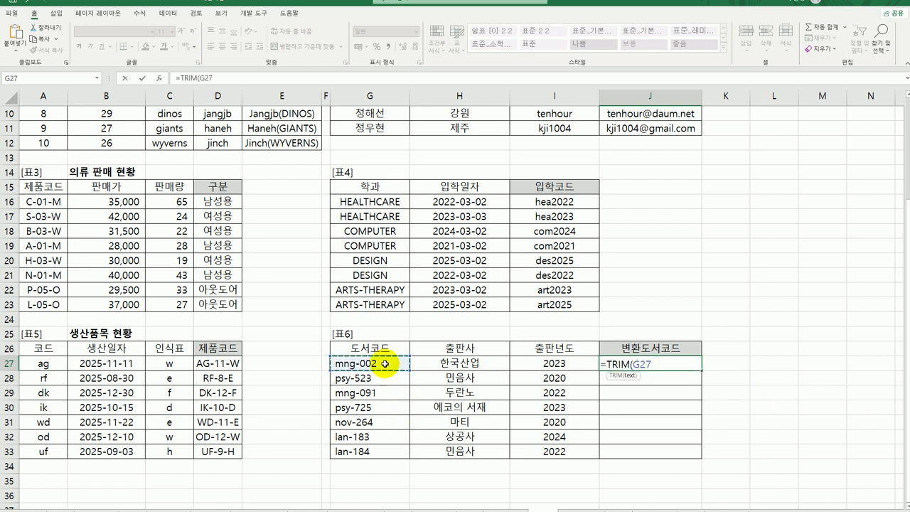
text())
key(Return)
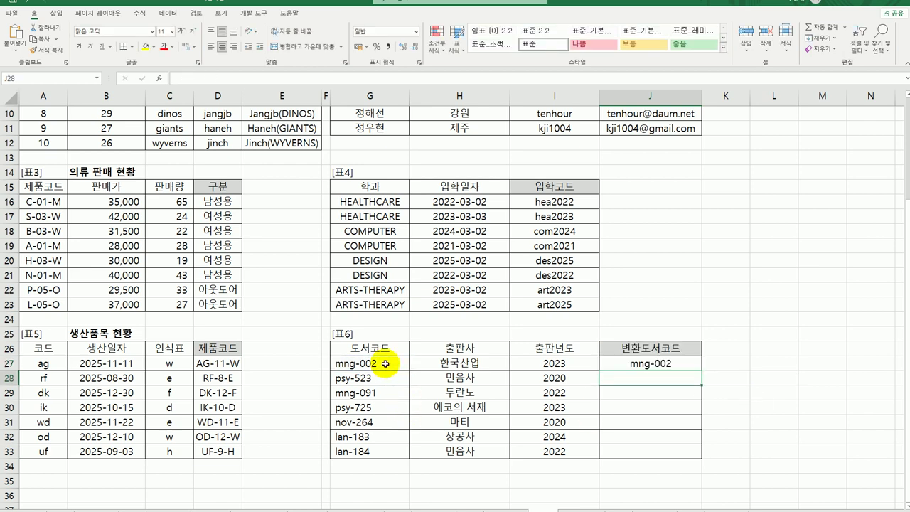
Fill the TRIM formula in J27 down through J33
click(615, 363)
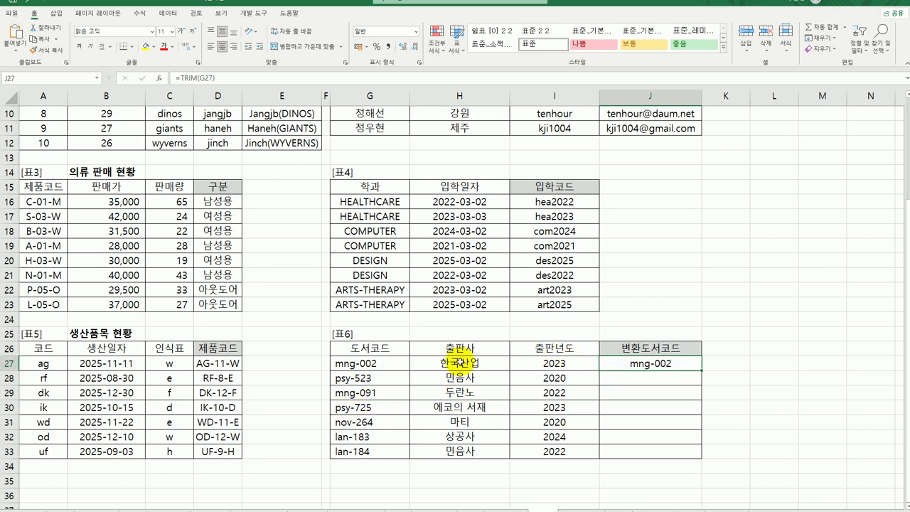
drag(700, 368, 682, 455)
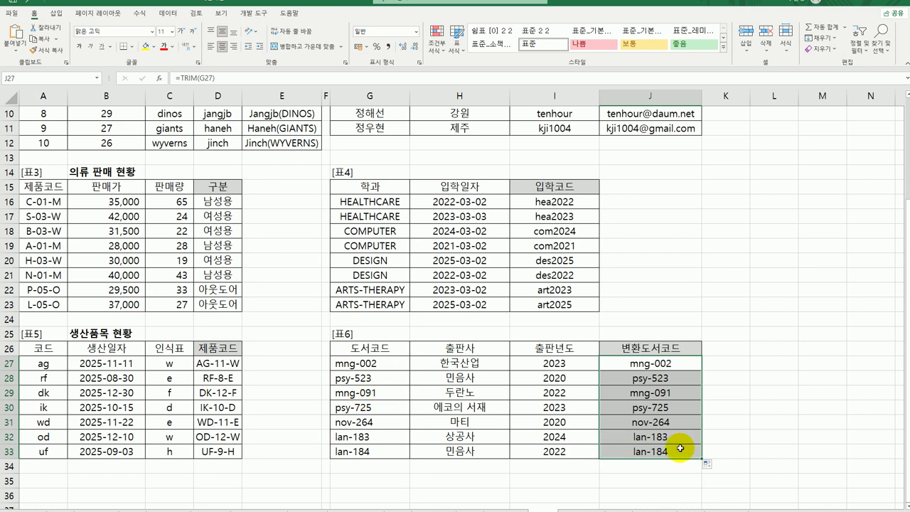
Wrap the J27 formula in UPPER, making it =UPPER(TRIM(G27)), and fill it down through J33
double_click(630, 363)
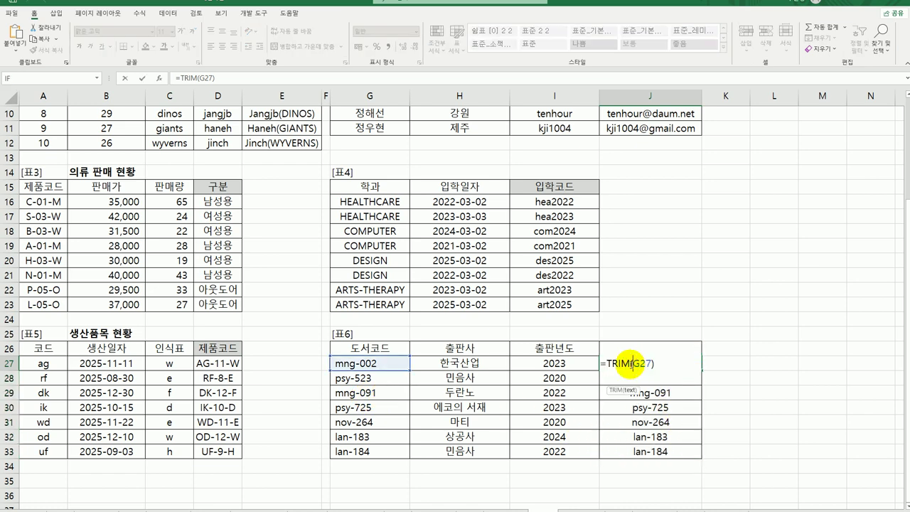
click(606, 363)
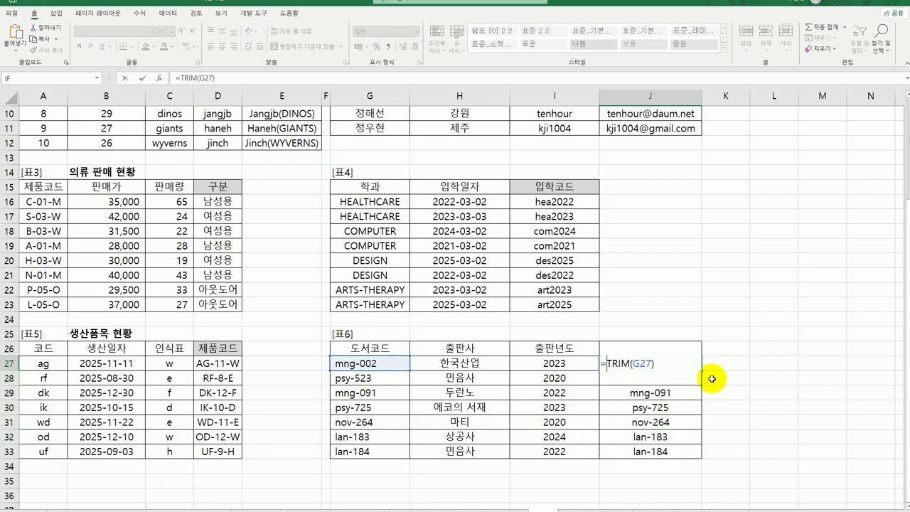
text(upp)
key(Tab)
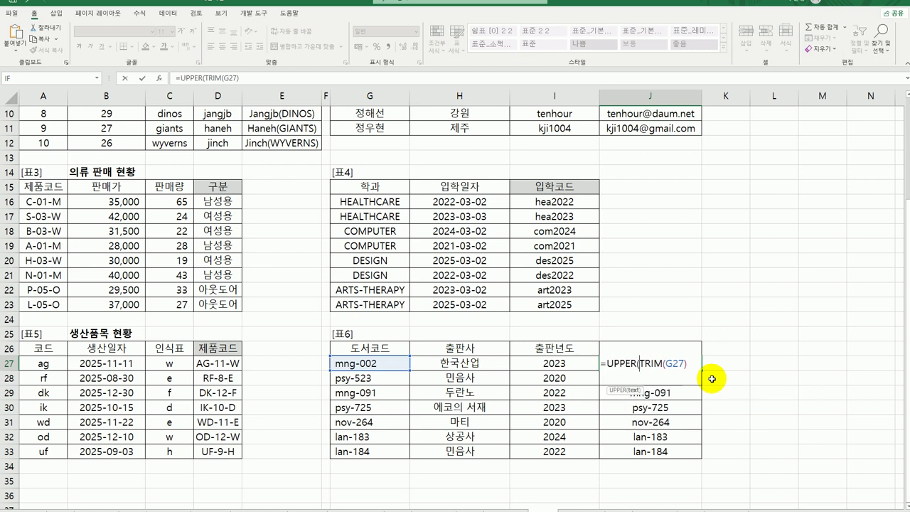
key(End)
text())
key(Return)
click(693, 363)
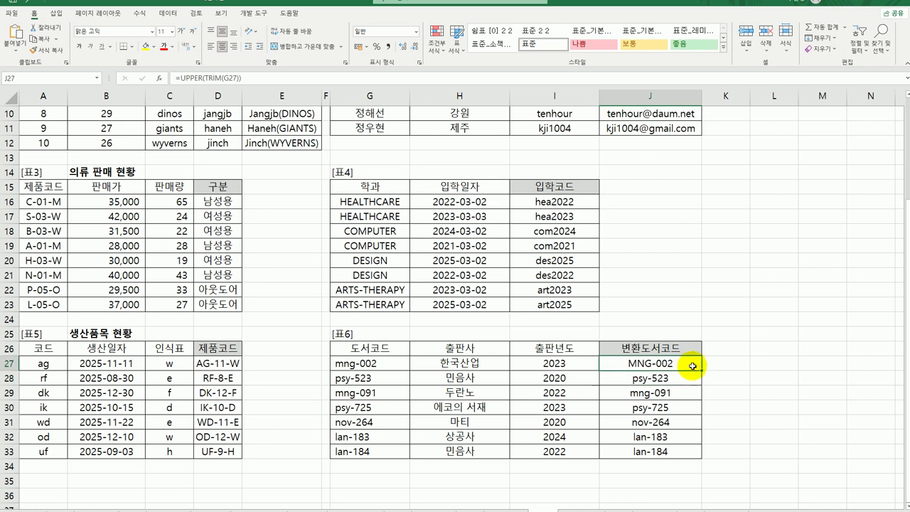
drag(702, 370, 696, 456)
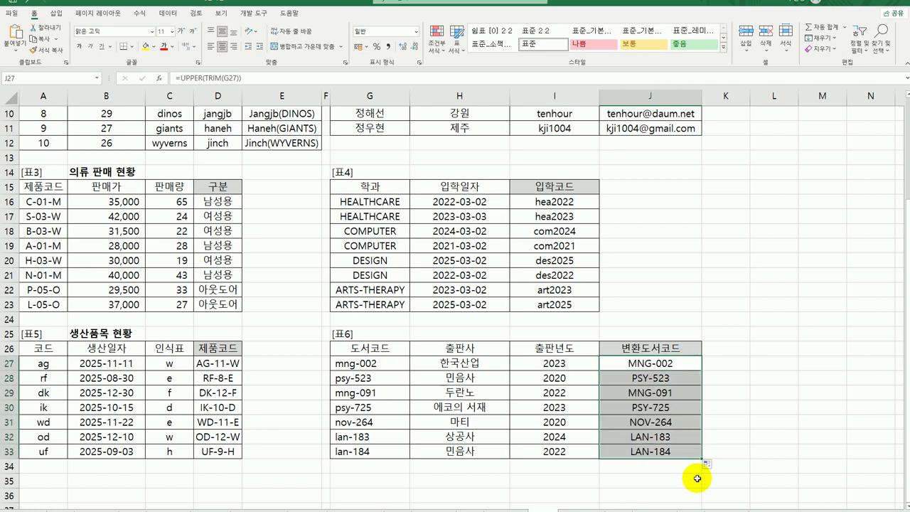
Append &"-KR" to the J27 formula, making it =UPPER(TRIM(G27))&"-KR"
double_click(671, 364)
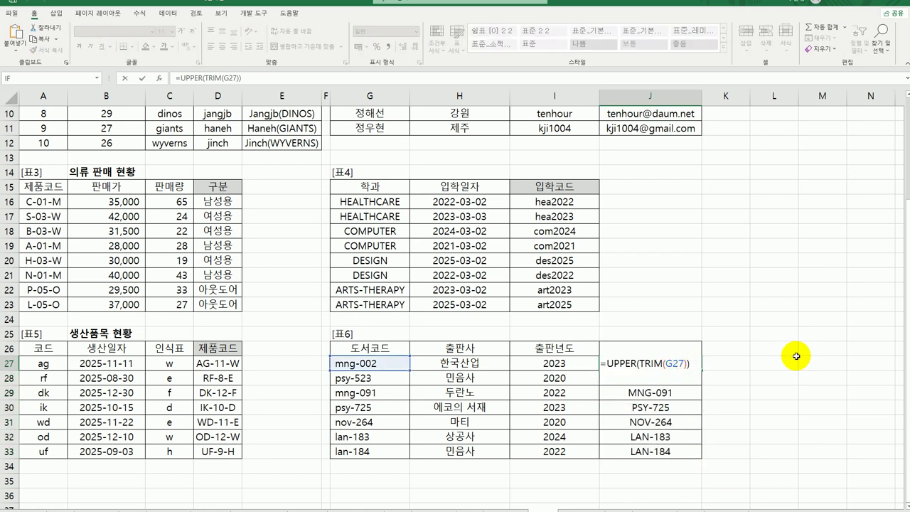
text(&"-)
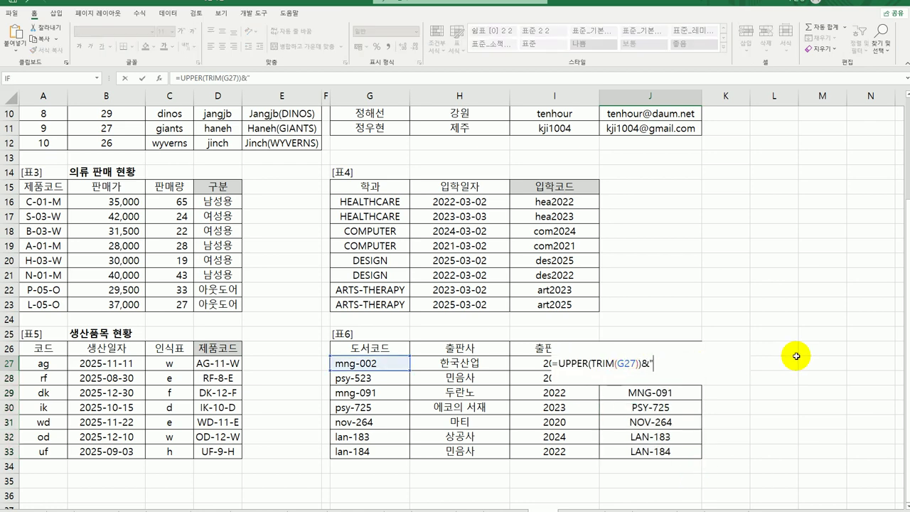
text( ㅏ)
text(K)
text(R)
text(")
key(Return)
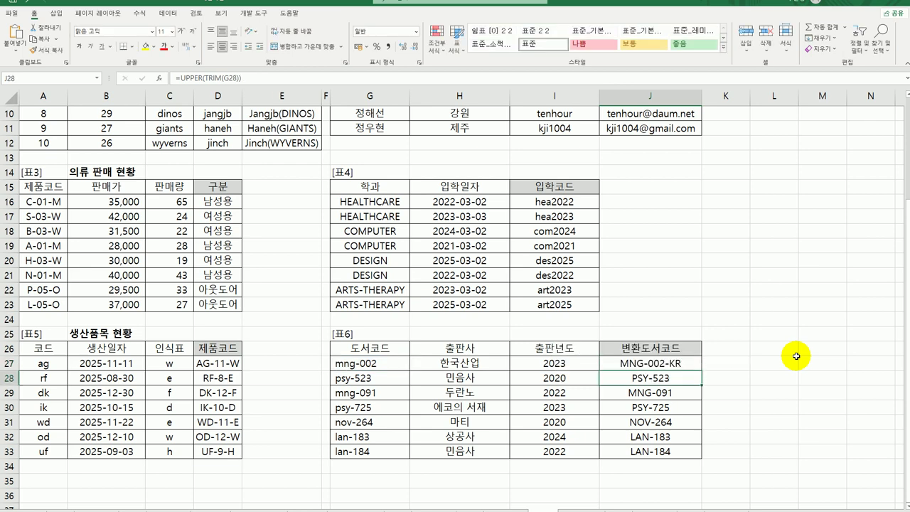
Fill the J27 formula with the -KR suffix down the 변환도서코드 column through J33
click(690, 363)
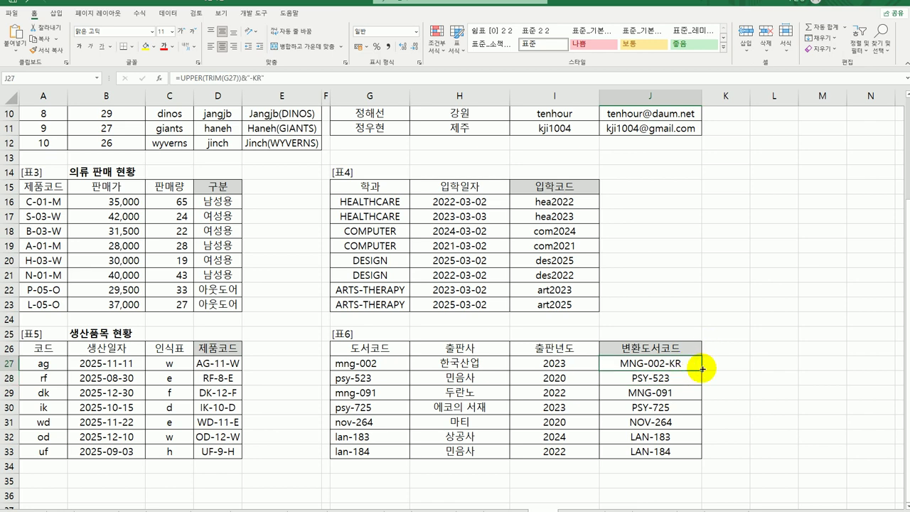
drag(701, 371, 679, 456)
key(ctrl+d)
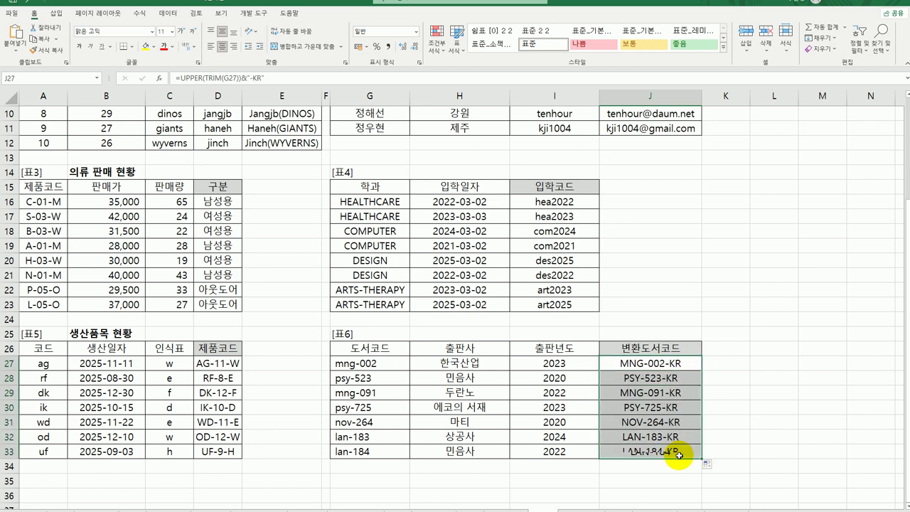
scroll(748, 451, up, 3)
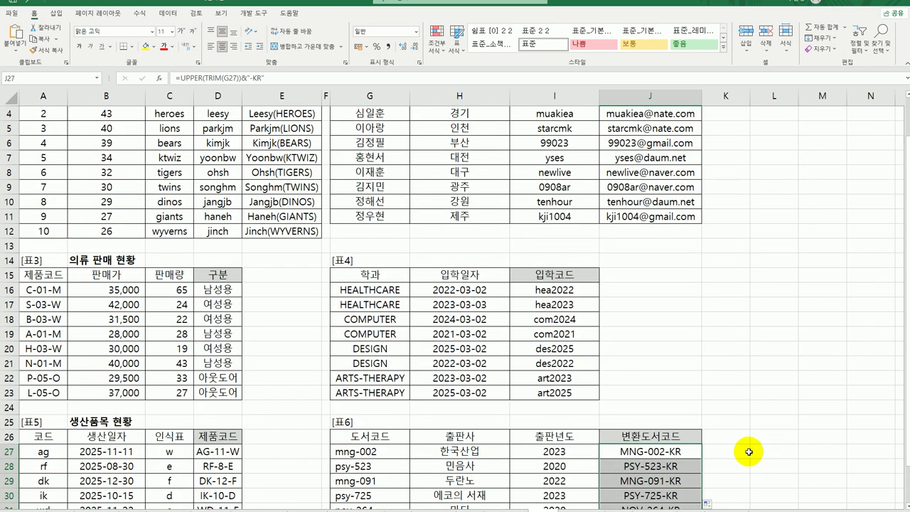
click(800, 437)
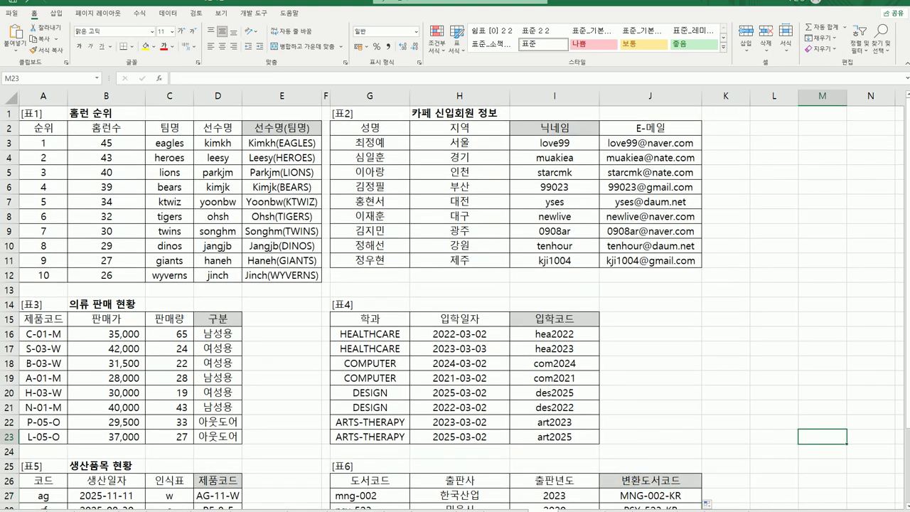
scroll(591, 493, down, 2)
key(ctrl+Home)
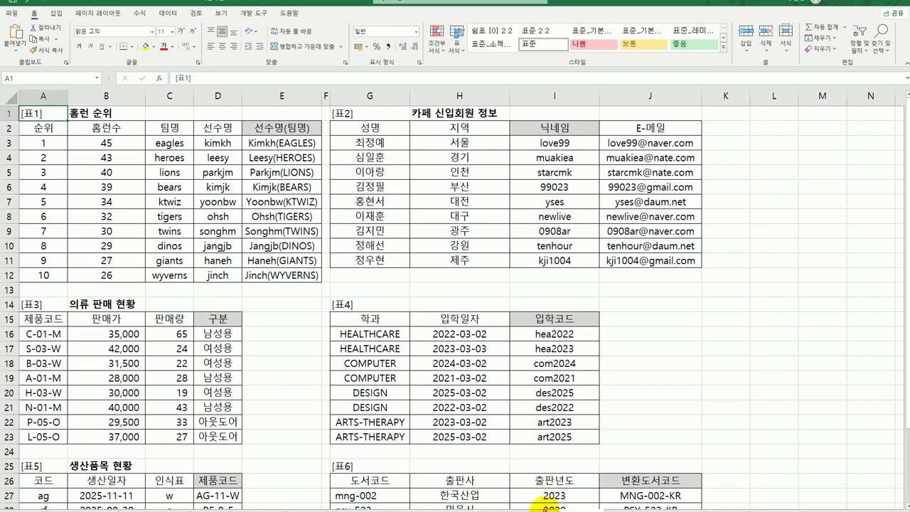
key(ctrl+z)
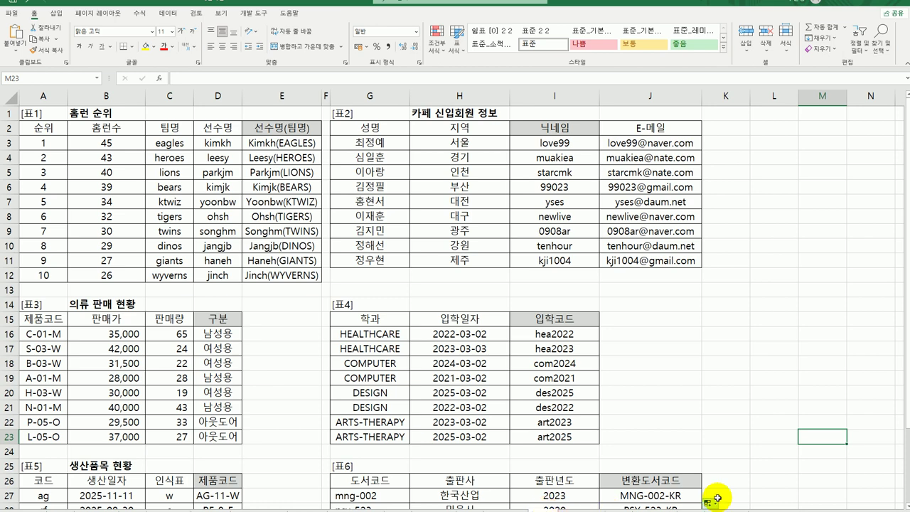
click(818, 500)
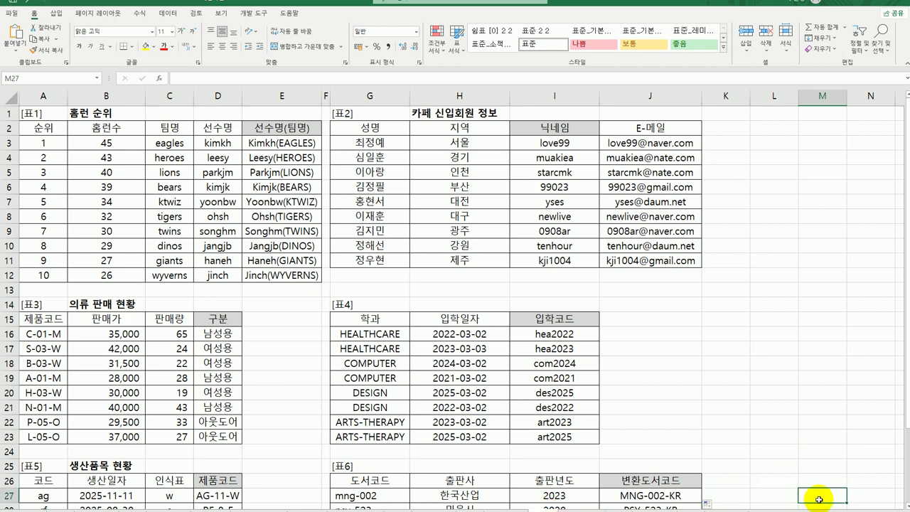